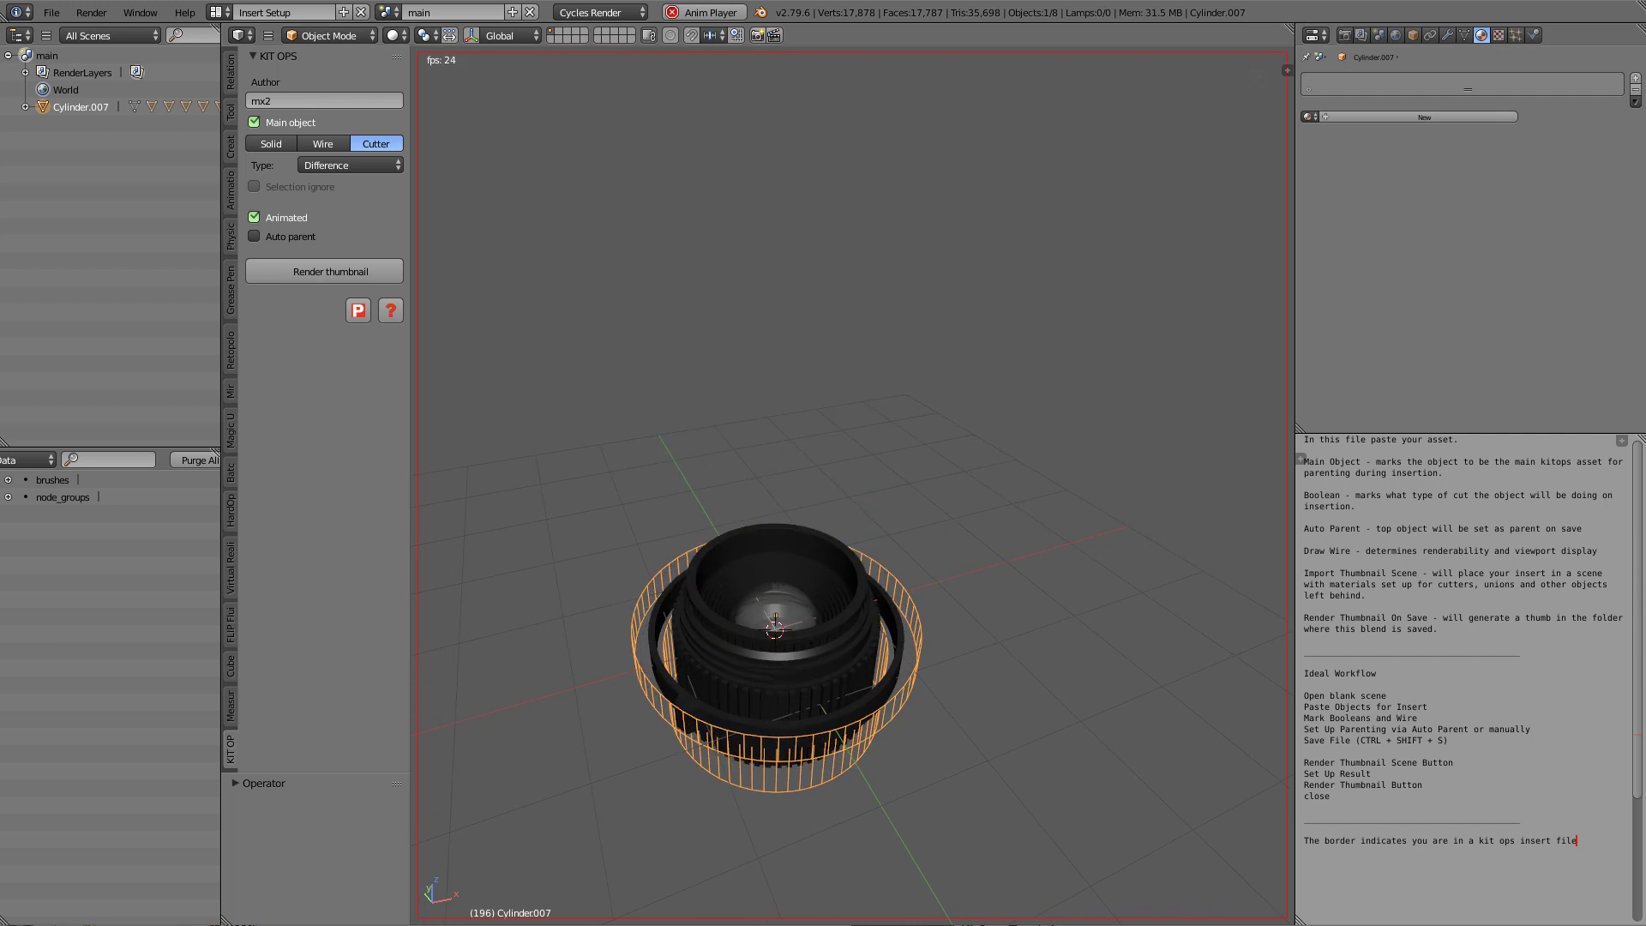
Extend the Properties editor over the text area and show the cutter's object constraints.
{"action": "left_click_drag", "start_coordinate": [1641, 438], "coordinate": [1619, 497]}
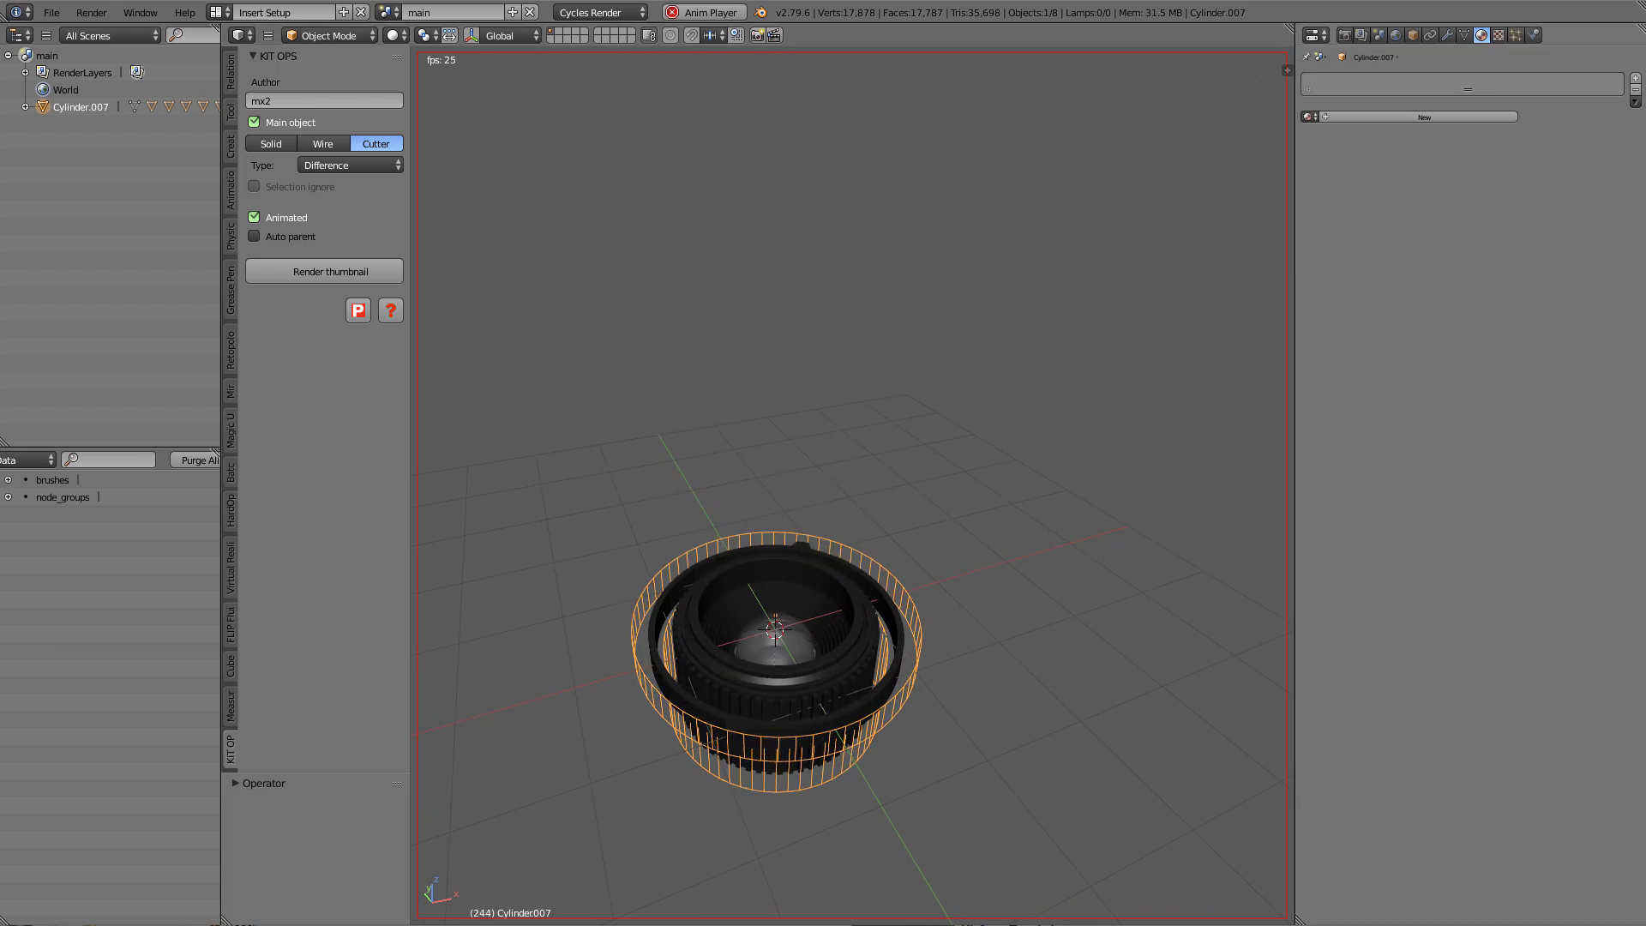
{"action": "left_click", "coordinate": [1430, 35]}
{"action": "middle_click_drag", "start_coordinate": [857, 446], "coordinate": [857, 472]}
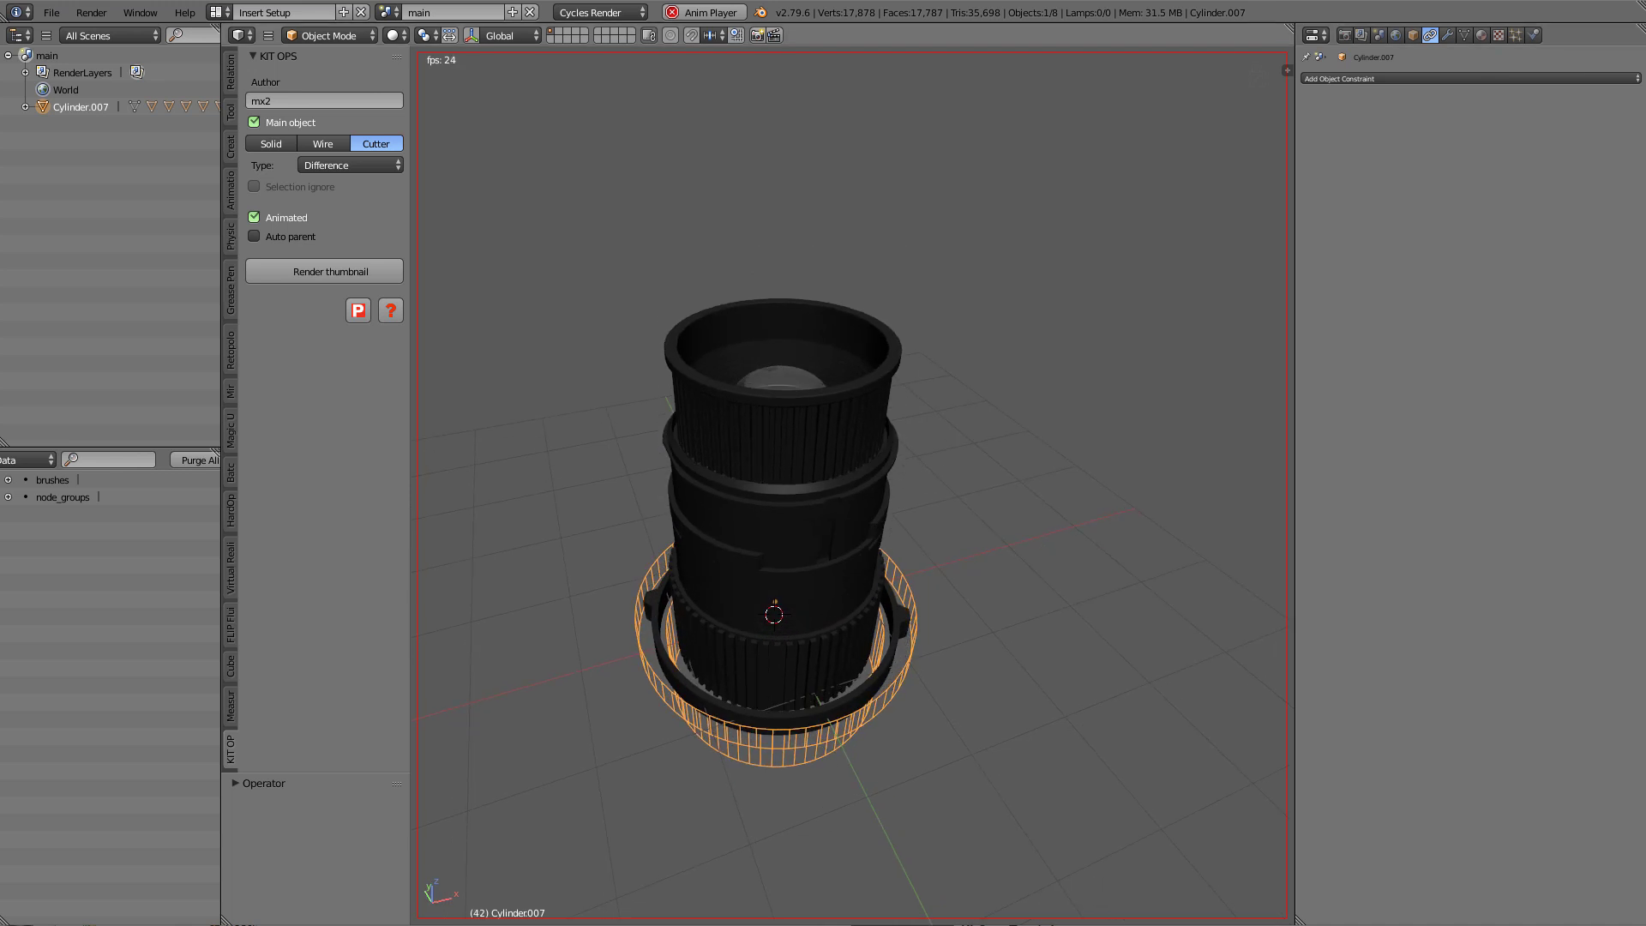
{"action": "scroll", "coordinate": [775, 600], "scroll_direction": "up", "scroll_amount": 1}
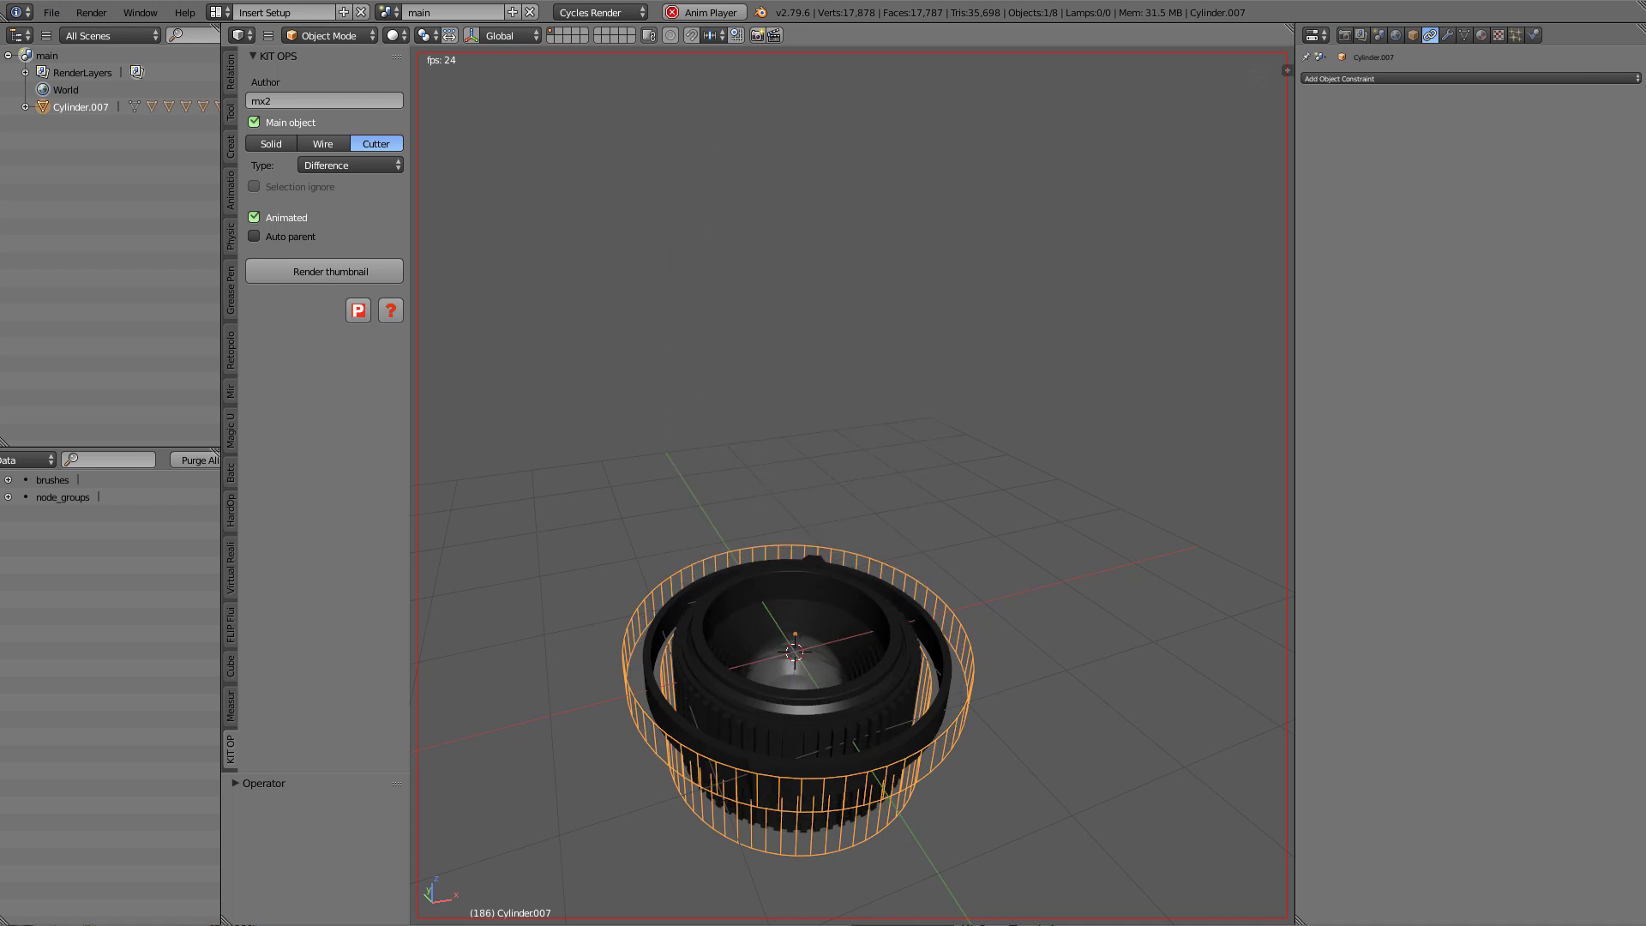
Stop the playback and delete the driver from the mounting ring's Z rotation.
{"action": "key", "text": "n"}
{"action": "key", "text": "alt+a"}
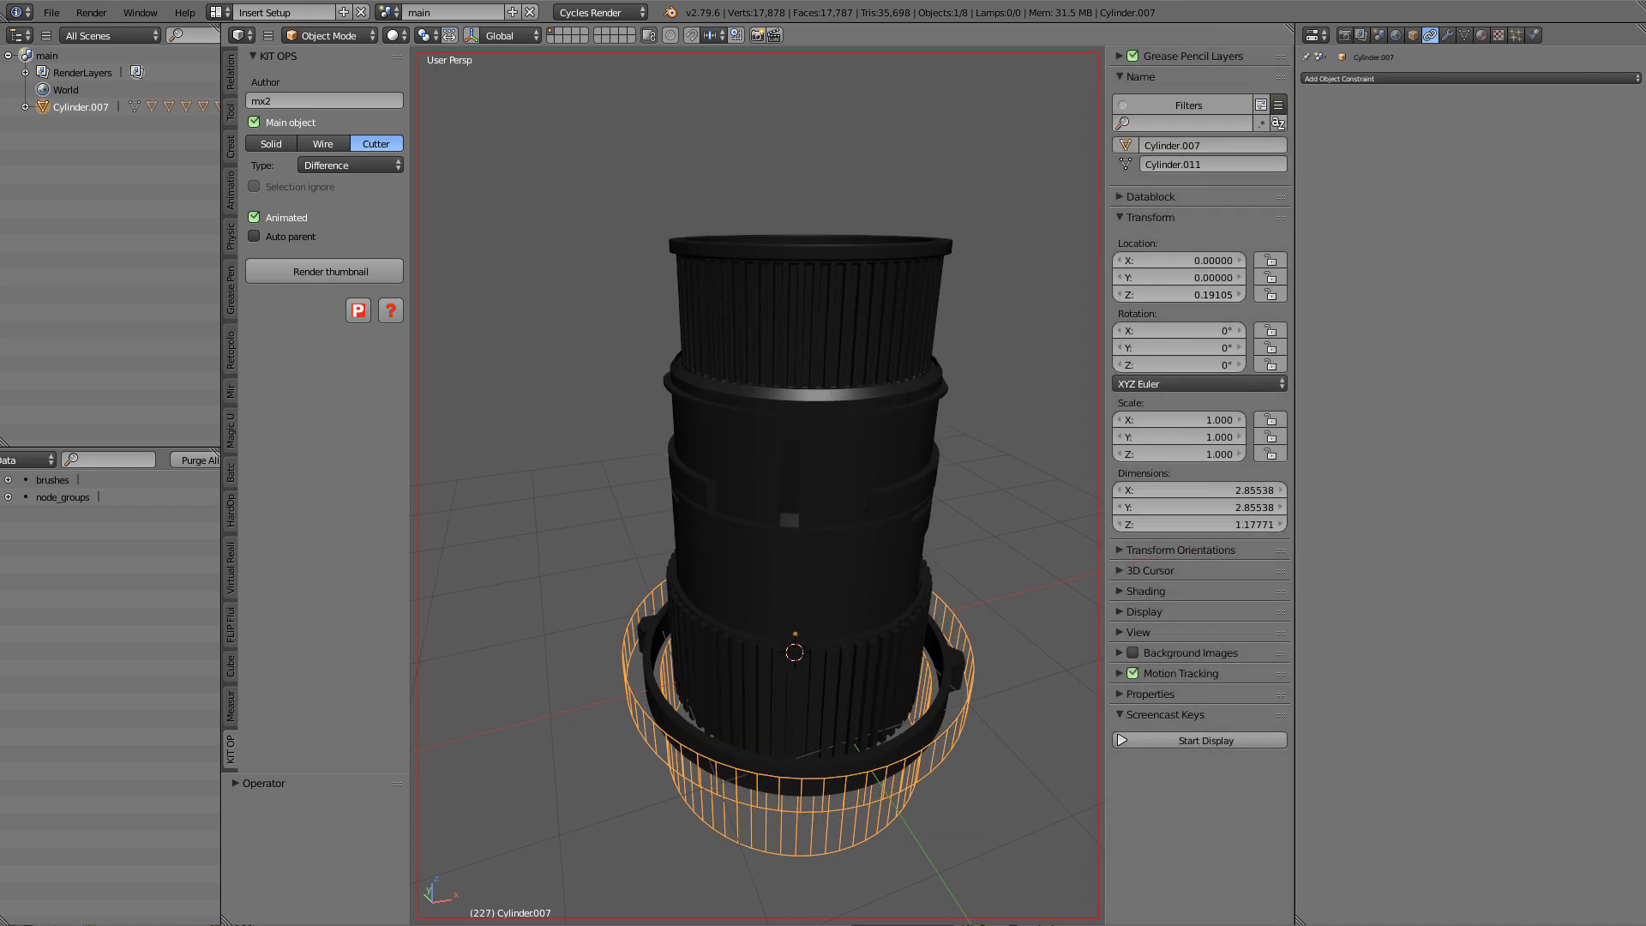
{"action": "right_click", "coordinate": [926, 727]}
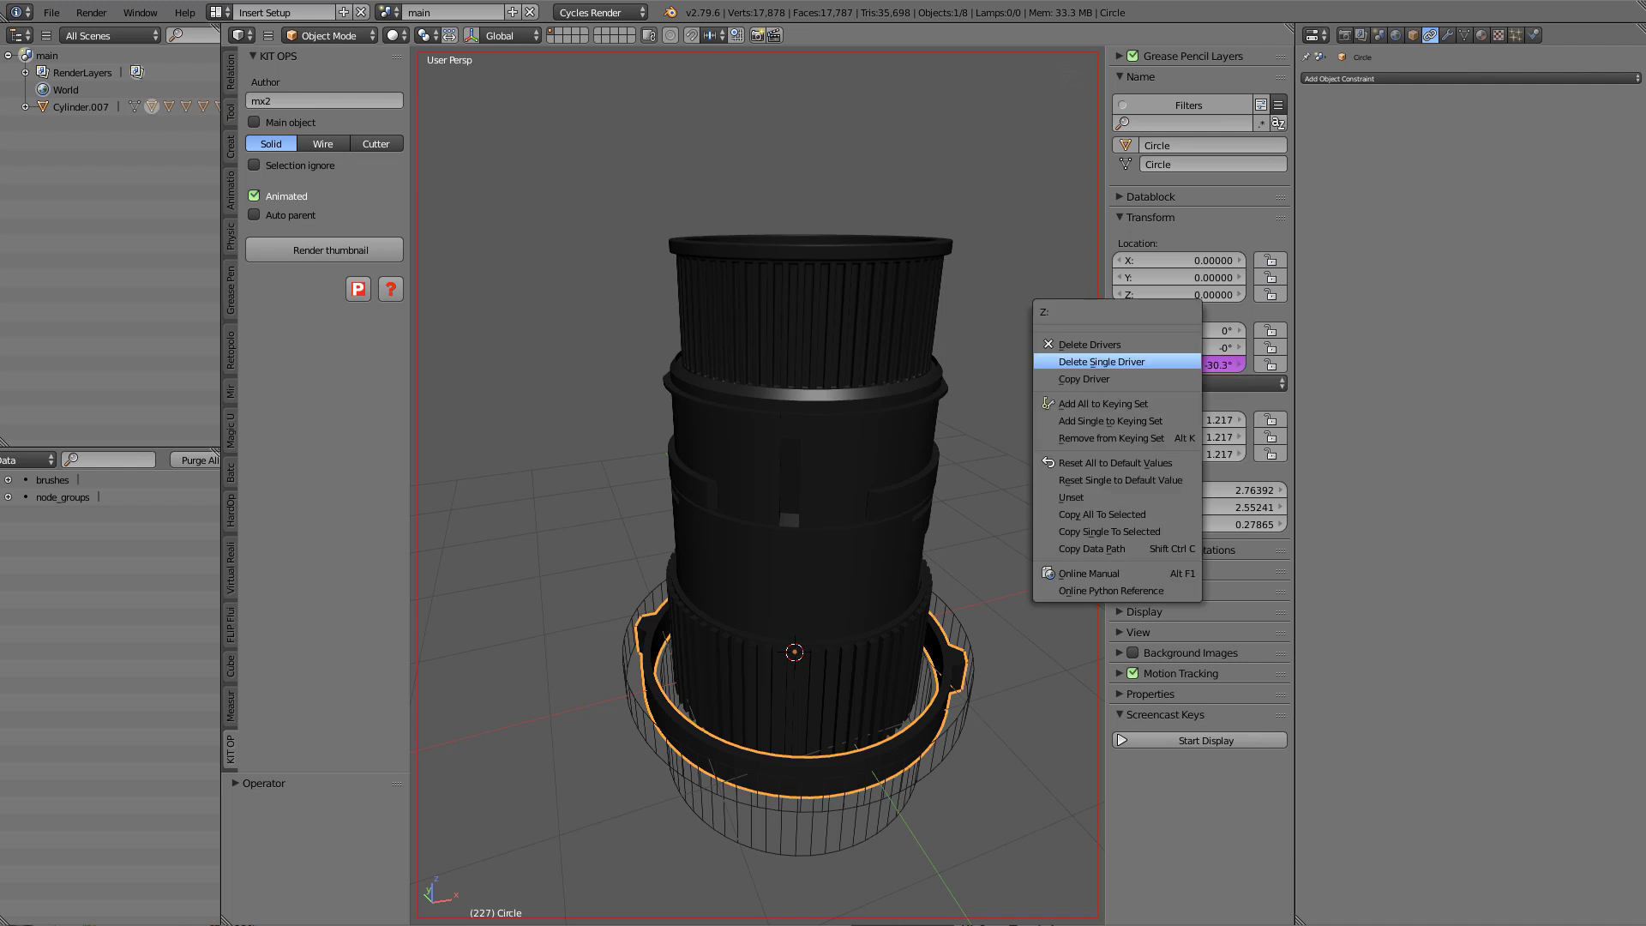
{"action": "right_click", "coordinate": [1119, 363]}
{"action": "left_click", "coordinate": [1089, 344]}
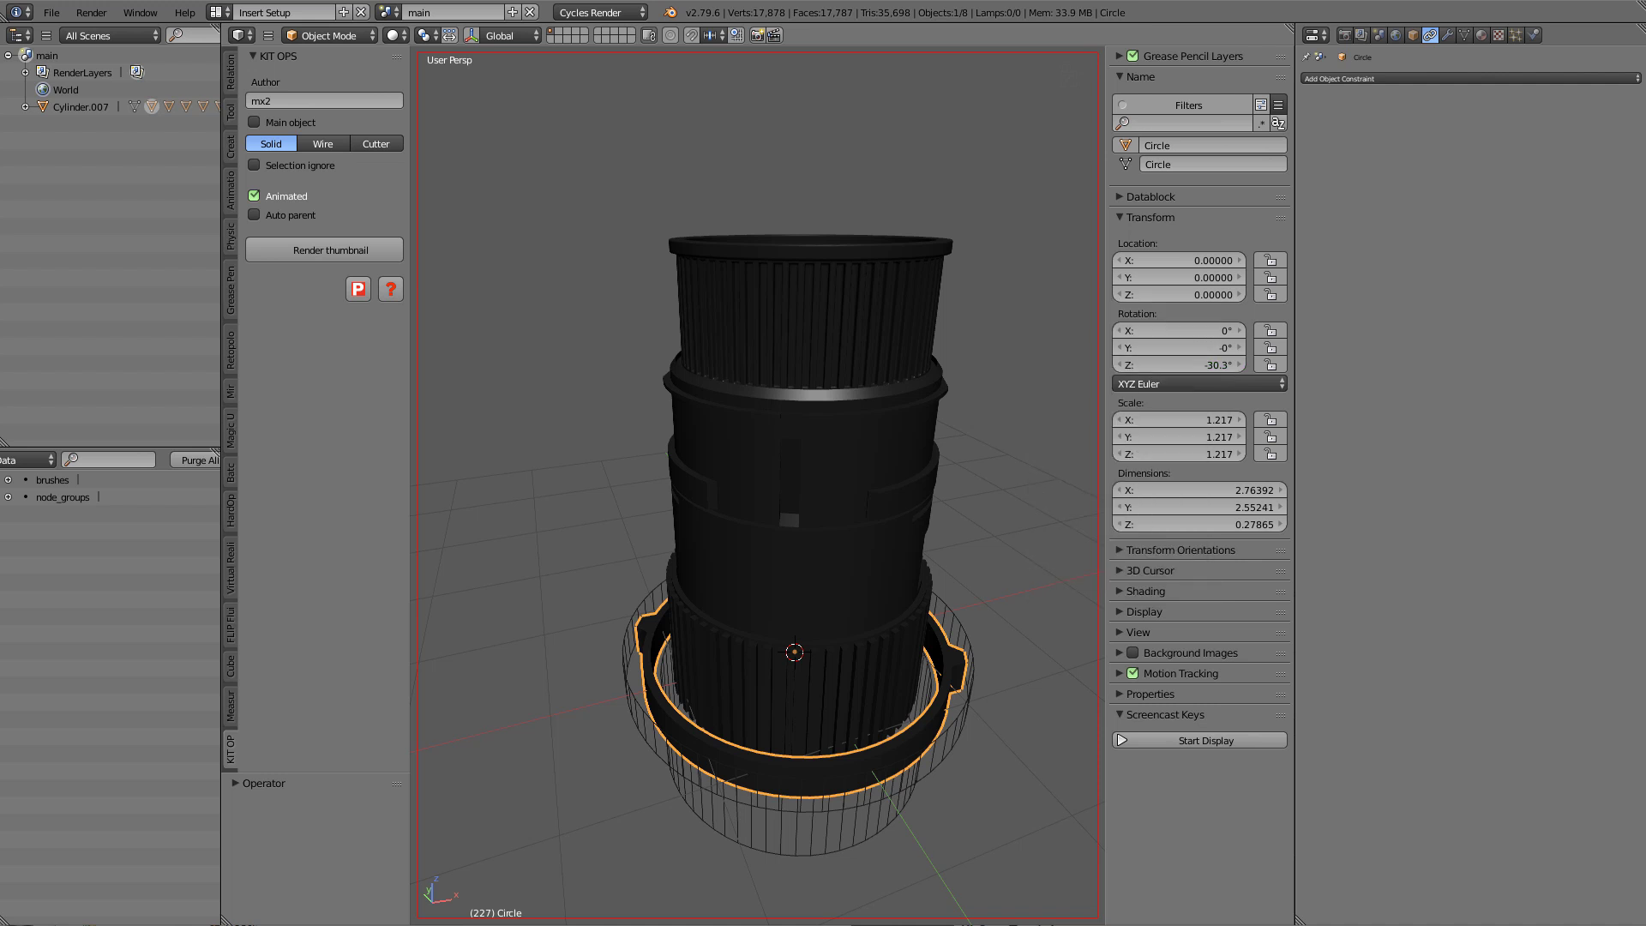
Try rotating the mounting ring about the global Z axis to test how the lens sections follow.
{"action": "key", "text": "r"}
{"action": "key", "text": "z"}
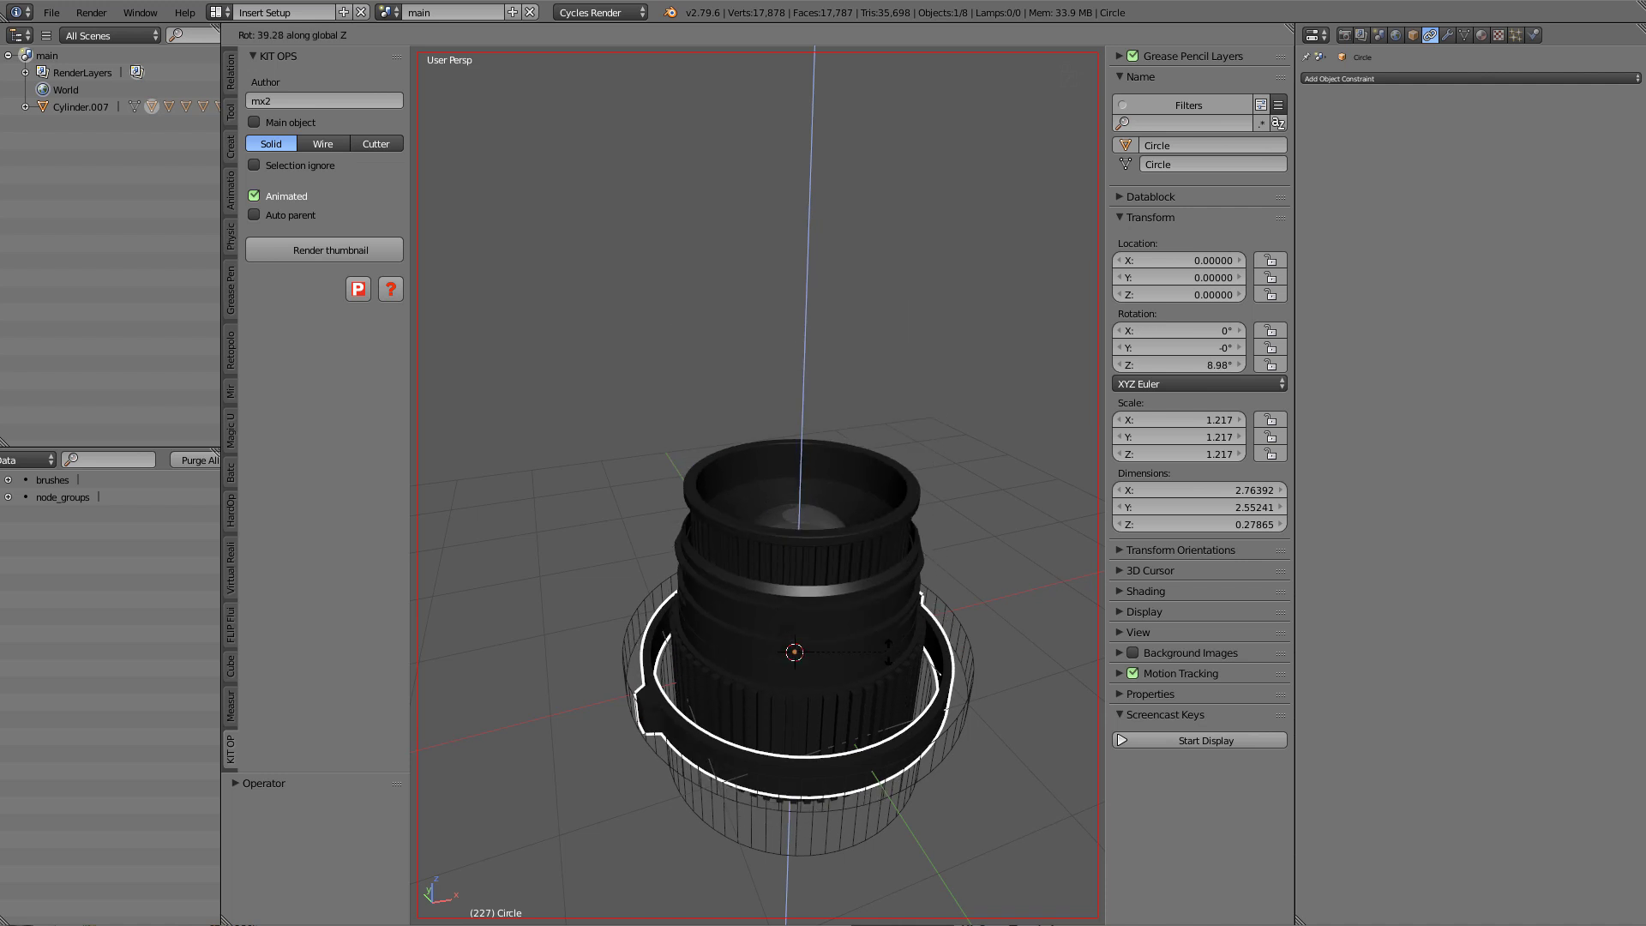
{"action": "right_click", "coordinate": [920, 649]}
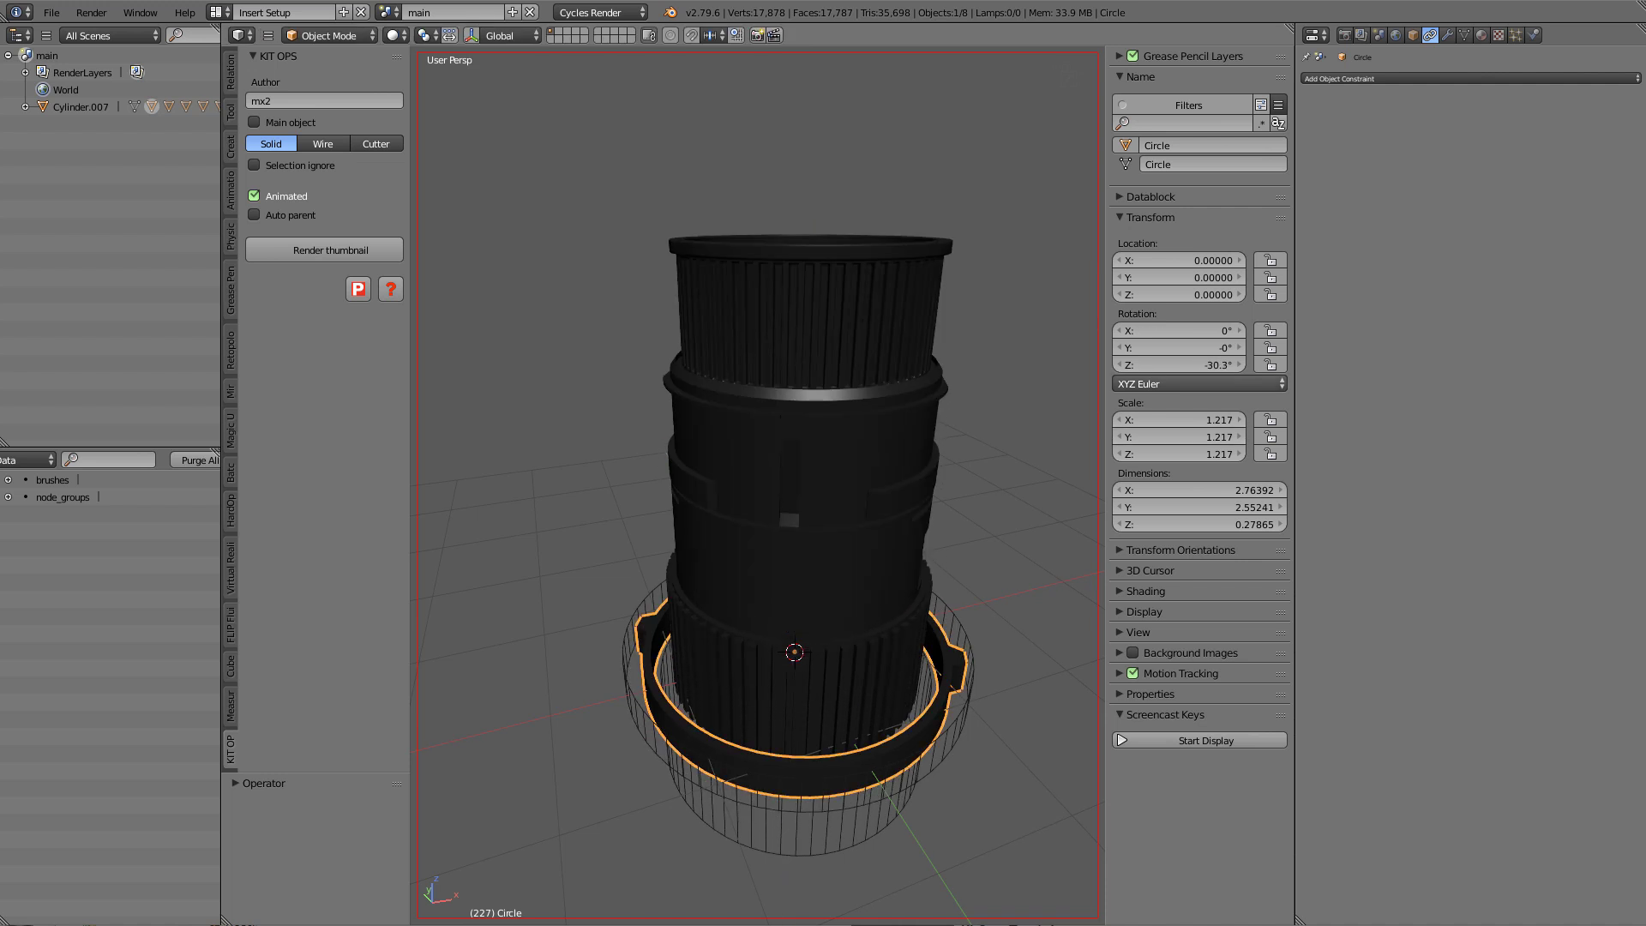
Play and step back through the animation frames to examine how the ring's driven Z rotation extends and retracts the lens.
{"action": "key", "text": "alt+a"}
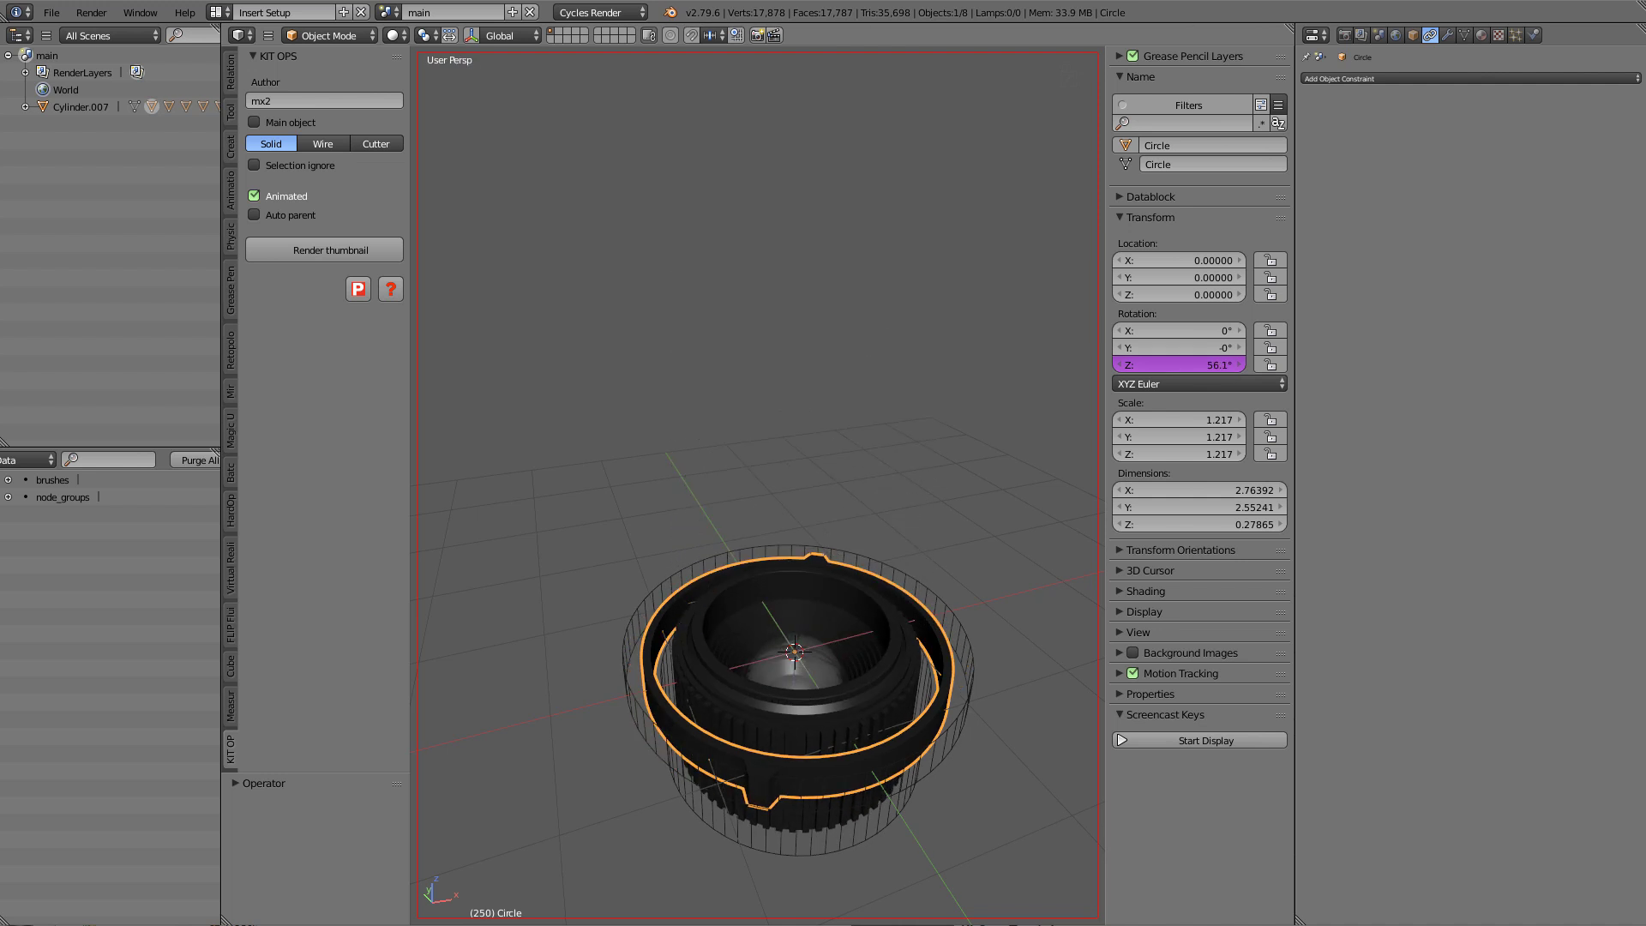
{"action": "middle_click_drag", "start_coordinate": [920, 649], "coordinate": [916, 635]}
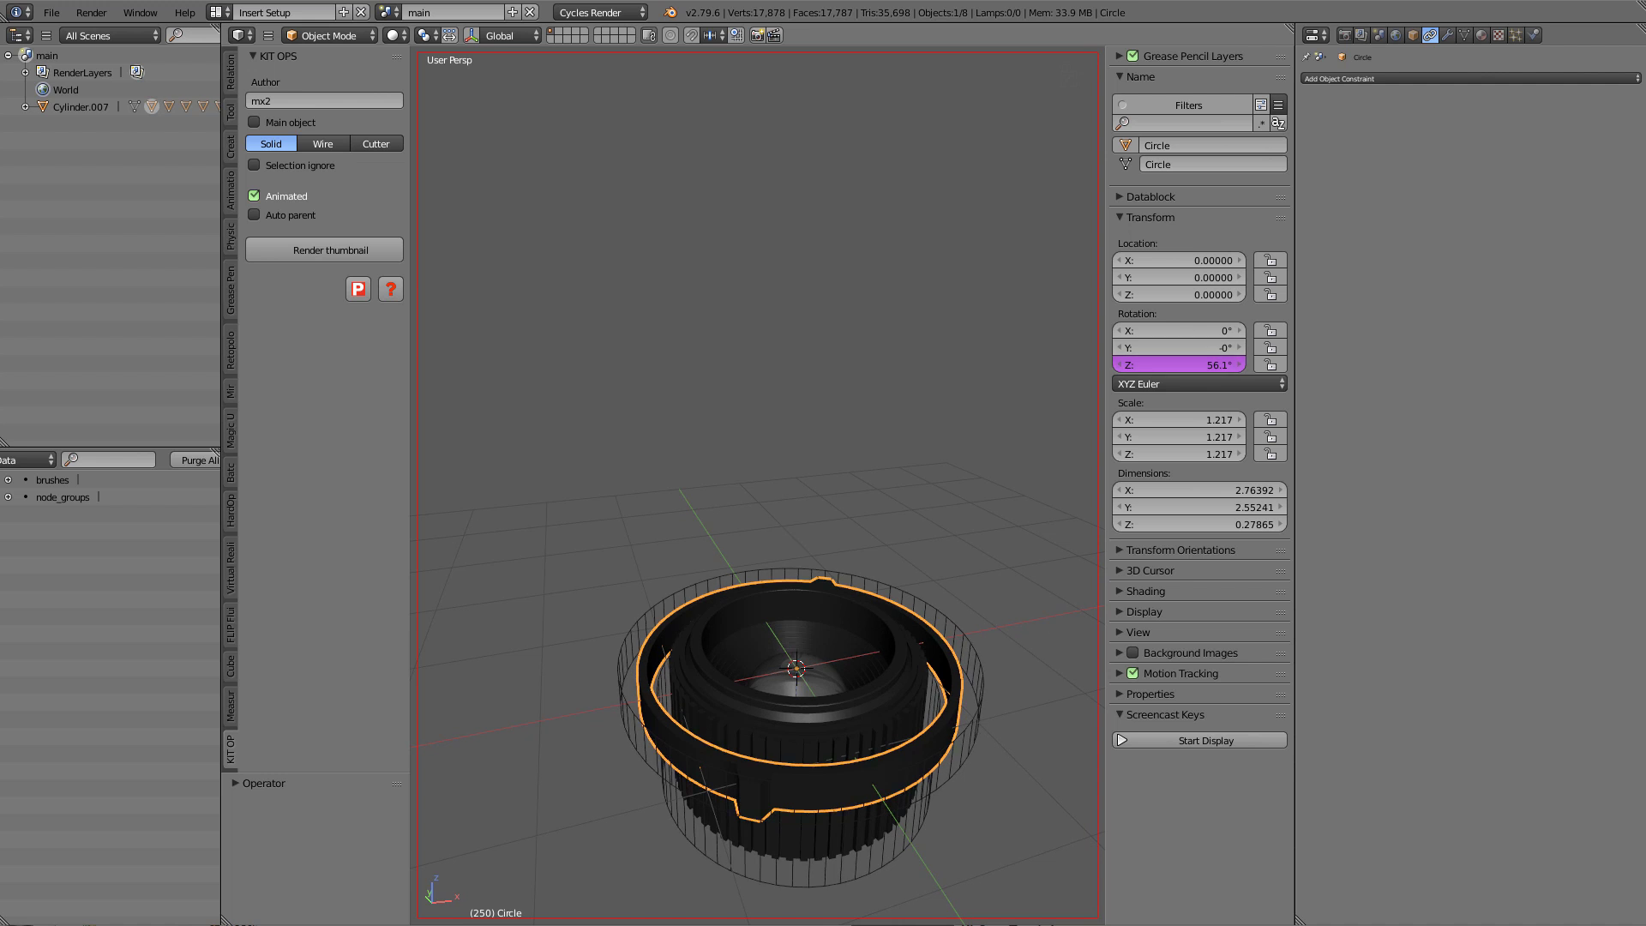
{"action": "key", "text": "Left"}
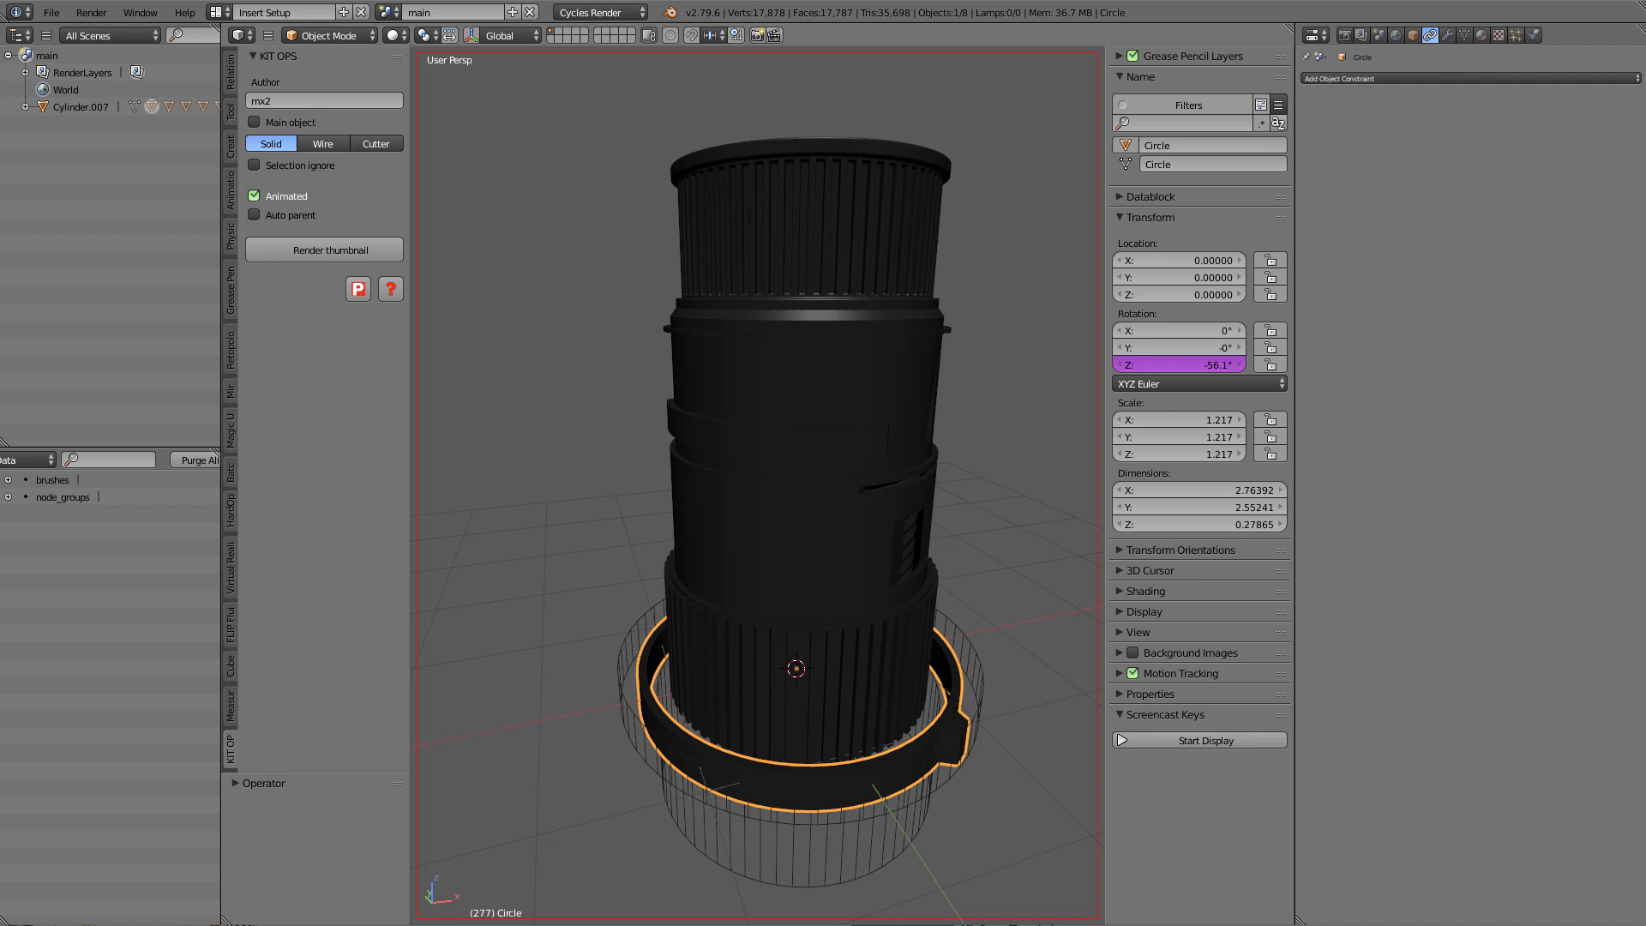
{"action": "key", "text": "Right"}
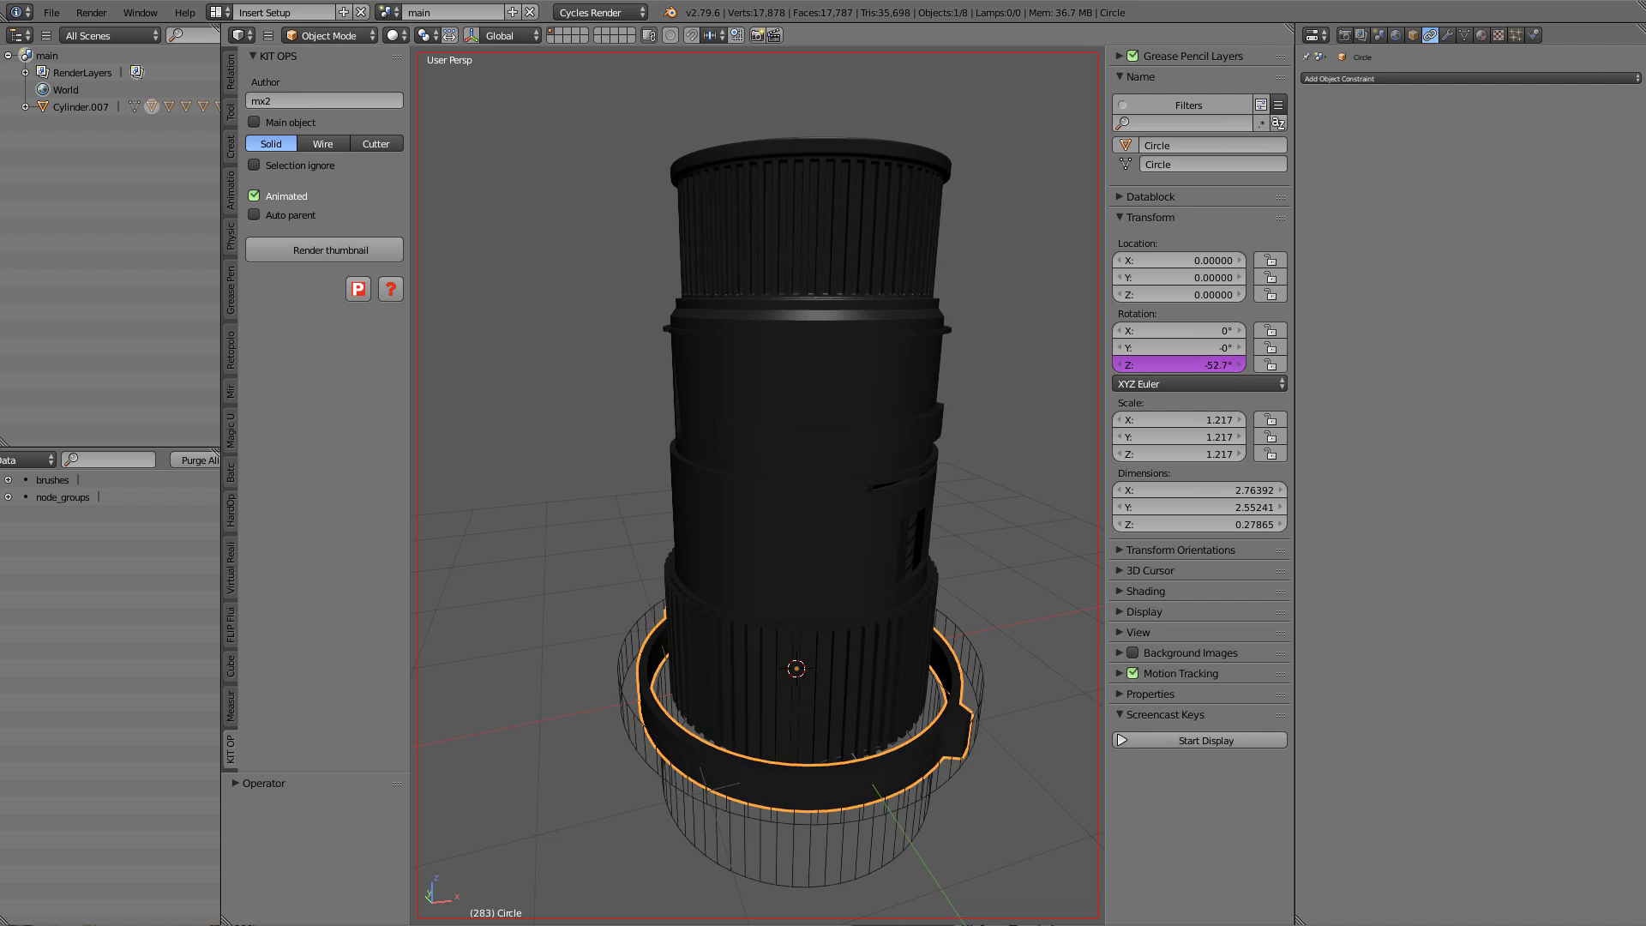
{"action": "key", "text": "Left"}
{"action": "key", "text": "Left"}
{"action": "key", "text": "Left"}
{"action": "key", "text": "Left"}
{"action": "key", "text": "Left"}
{"action": "key", "text": "Left"}
{"action": "key", "text": "Left"}
{"action": "key", "text": "Left"}
{"action": "key", "text": "Left"}
{"action": "key", "text": "Left"}
{"action": "key", "text": "Left"}
{"action": "key", "text": "Left"}
{"action": "key", "text": "Left"}
{"action": "key", "text": "Left"}
{"action": "key", "text": "Left"}
{"action": "key", "text": "Left"}
{"action": "key", "text": "Left"}
{"action": "key", "text": "Left"}
{"action": "key", "text": "Left"}
{"action": "key", "text": "Left"}
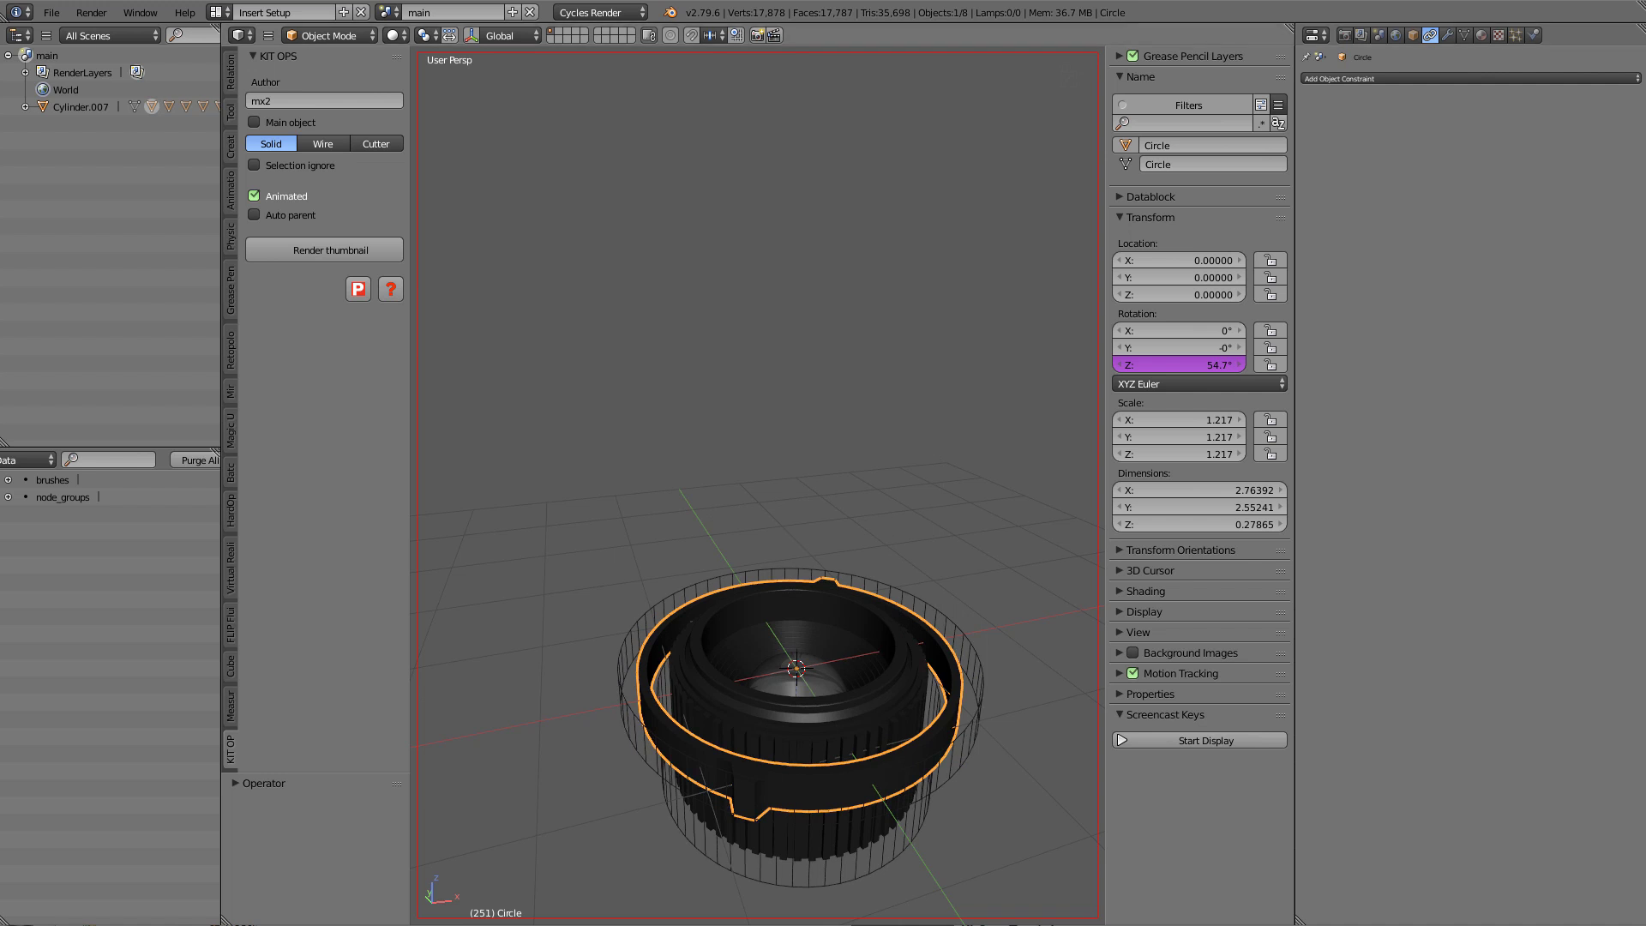
{"action": "key", "text": "alt+a"}
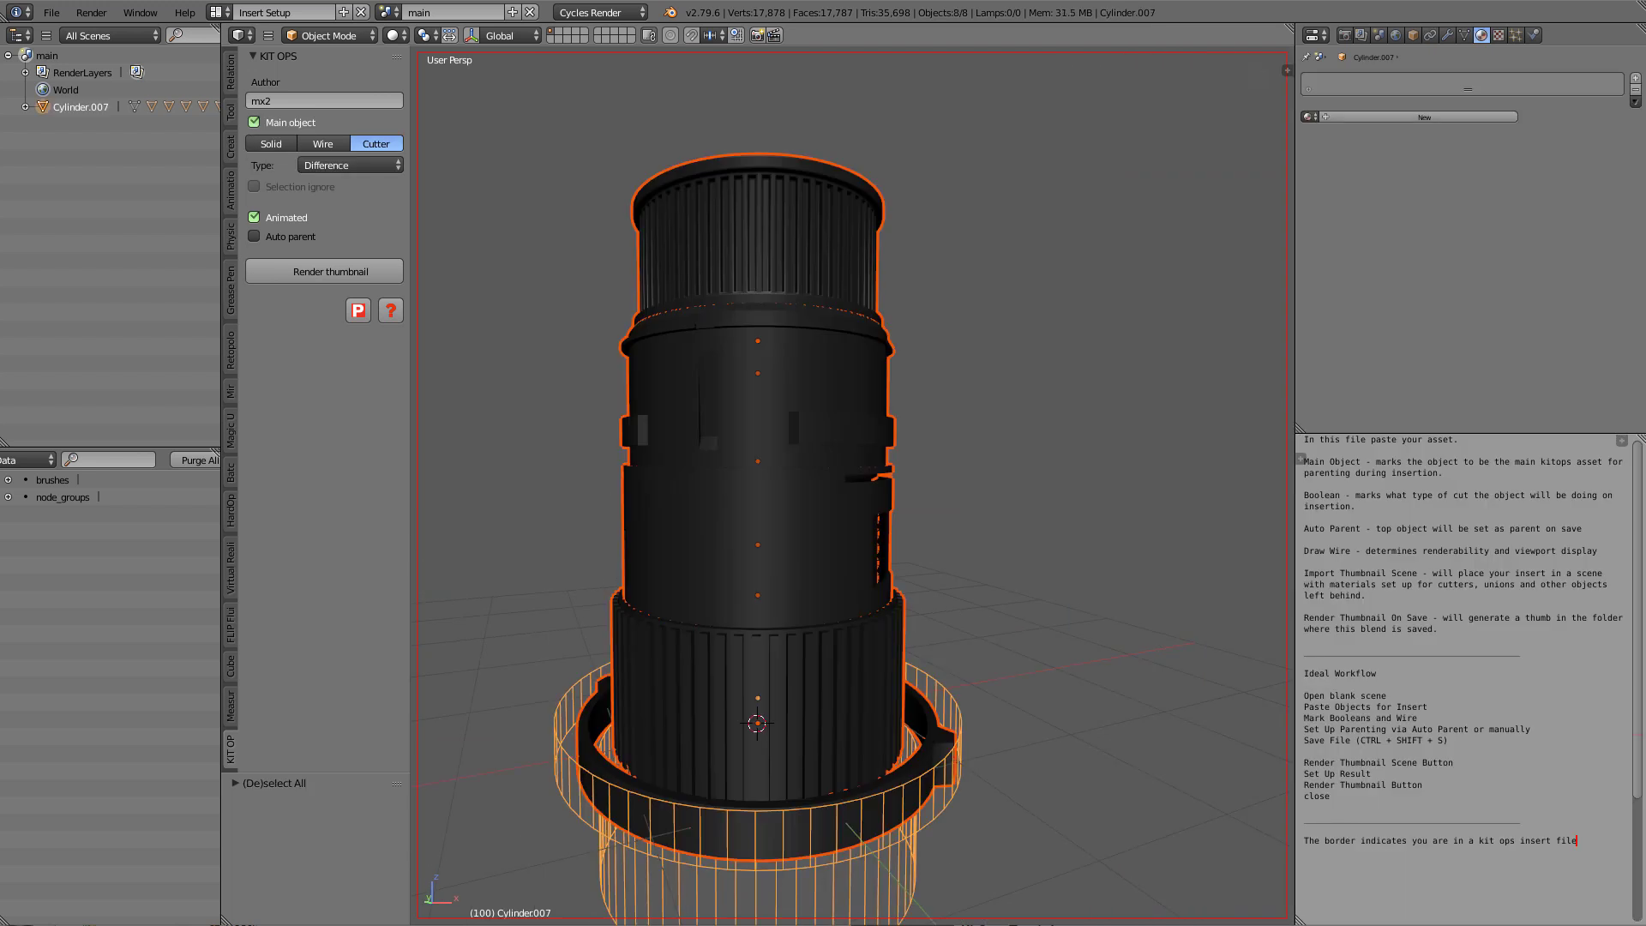
Parent the top ribbed lens section to the section directly beneath it, keeping its transform.
{"action": "left_click", "coordinate": [735, 470]}
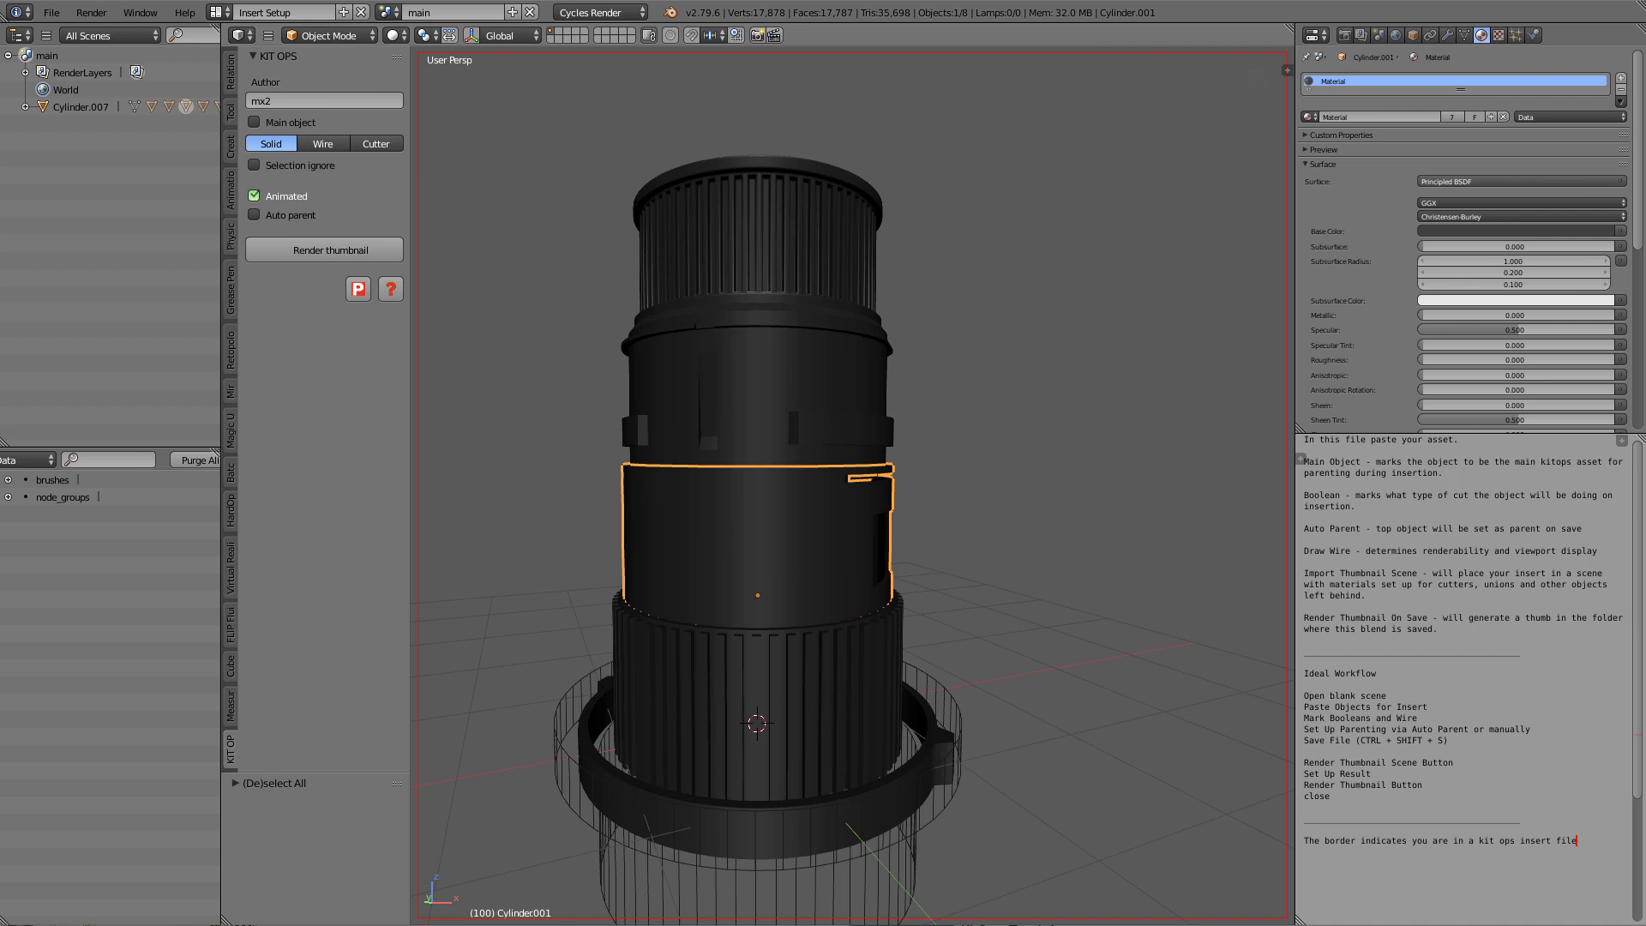
{"action": "left_click", "coordinate": [758, 240]}
{"action": "left_click", "coordinate": [758, 377], "text": "shift"}
{"action": "key", "text": "ctrl+p"}
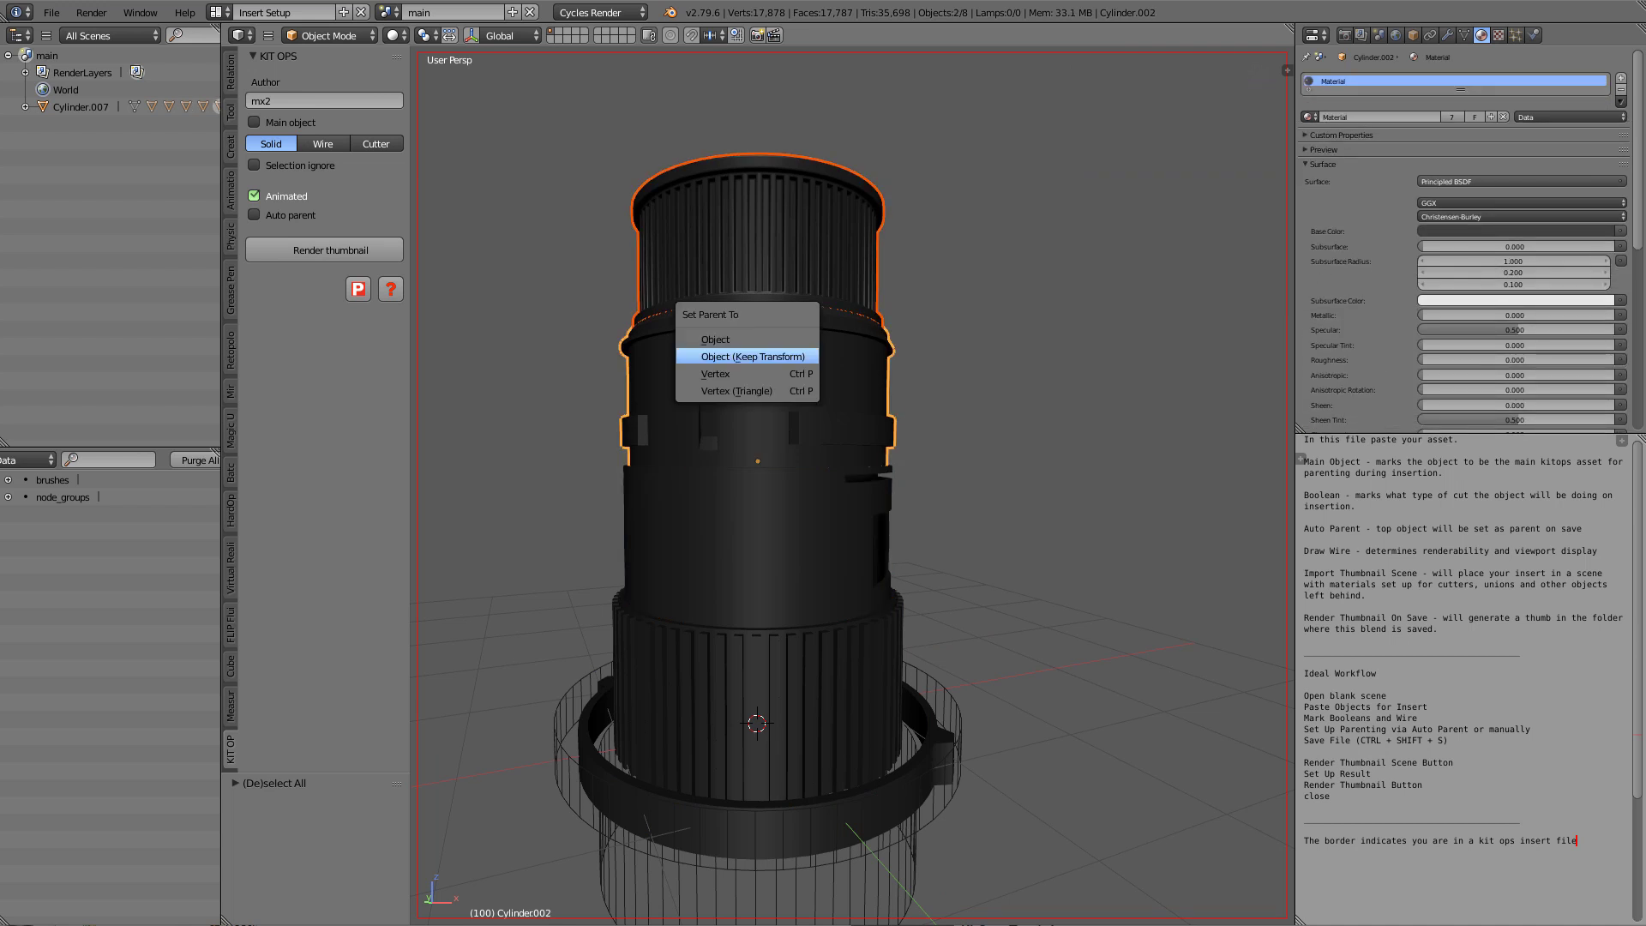
{"action": "left_click", "coordinate": [763, 352]}
{"action": "key", "text": "a"}
Parent the second lens section from the top to the smooth middle section below it, keeping its transform.
{"action": "right_click", "coordinate": [758, 403]}
{"action": "right_click", "coordinate": [758, 532], "text": "shift"}
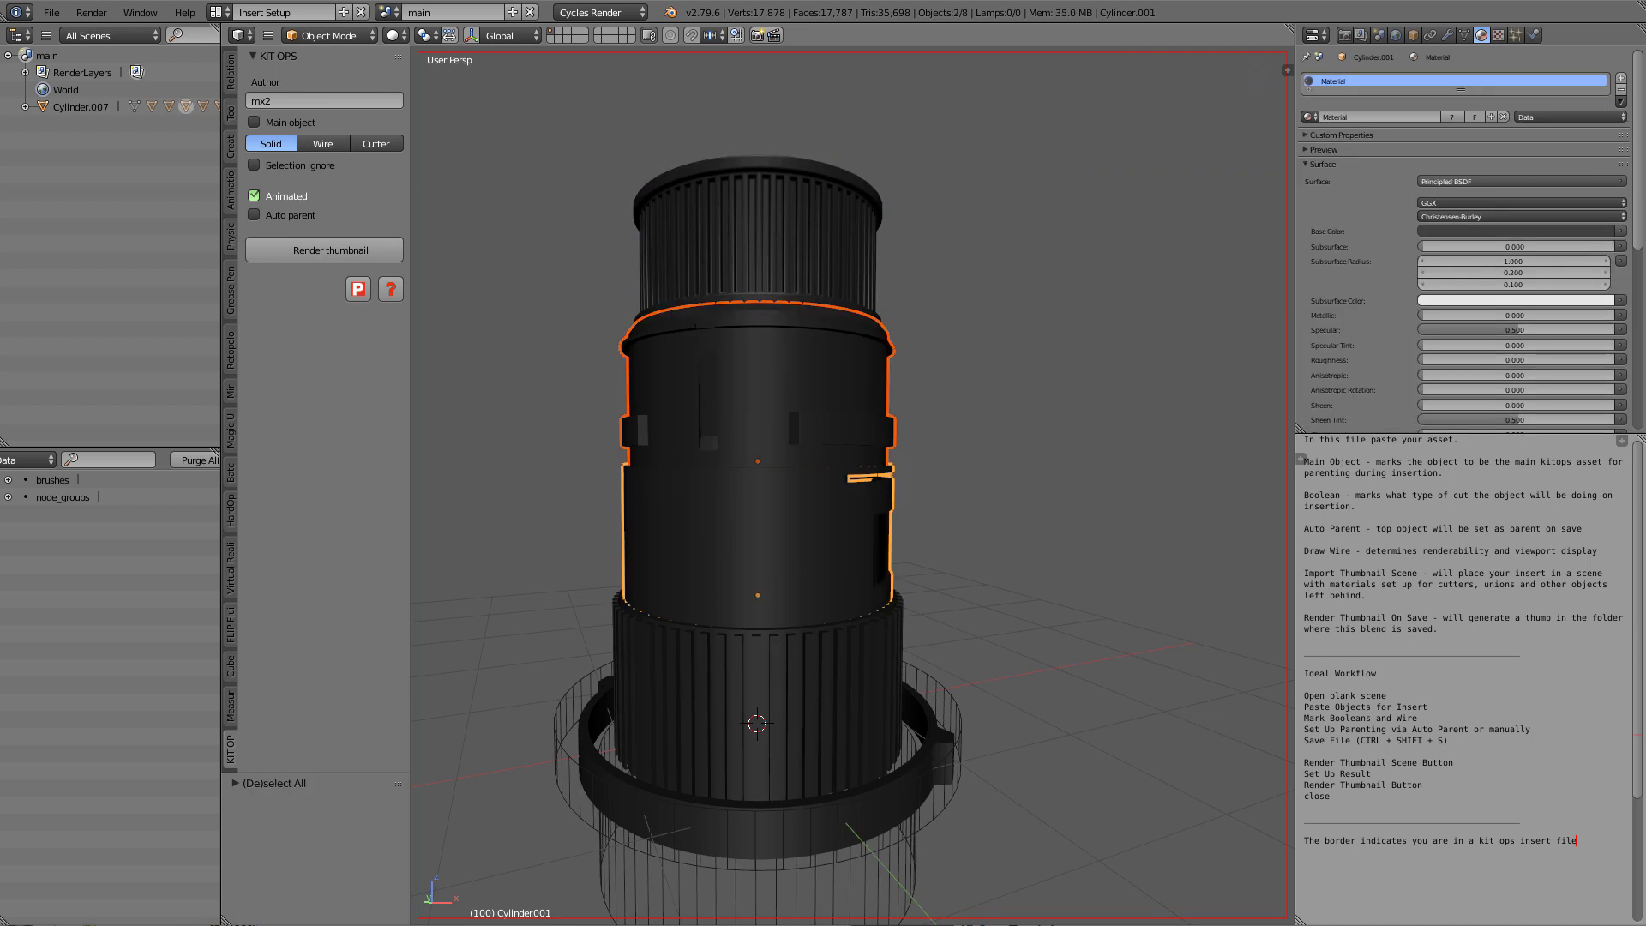
{"action": "key", "text": "ctrl+p"}
{"action": "left_click", "coordinate": [763, 497]}
{"action": "key", "text": "a"}
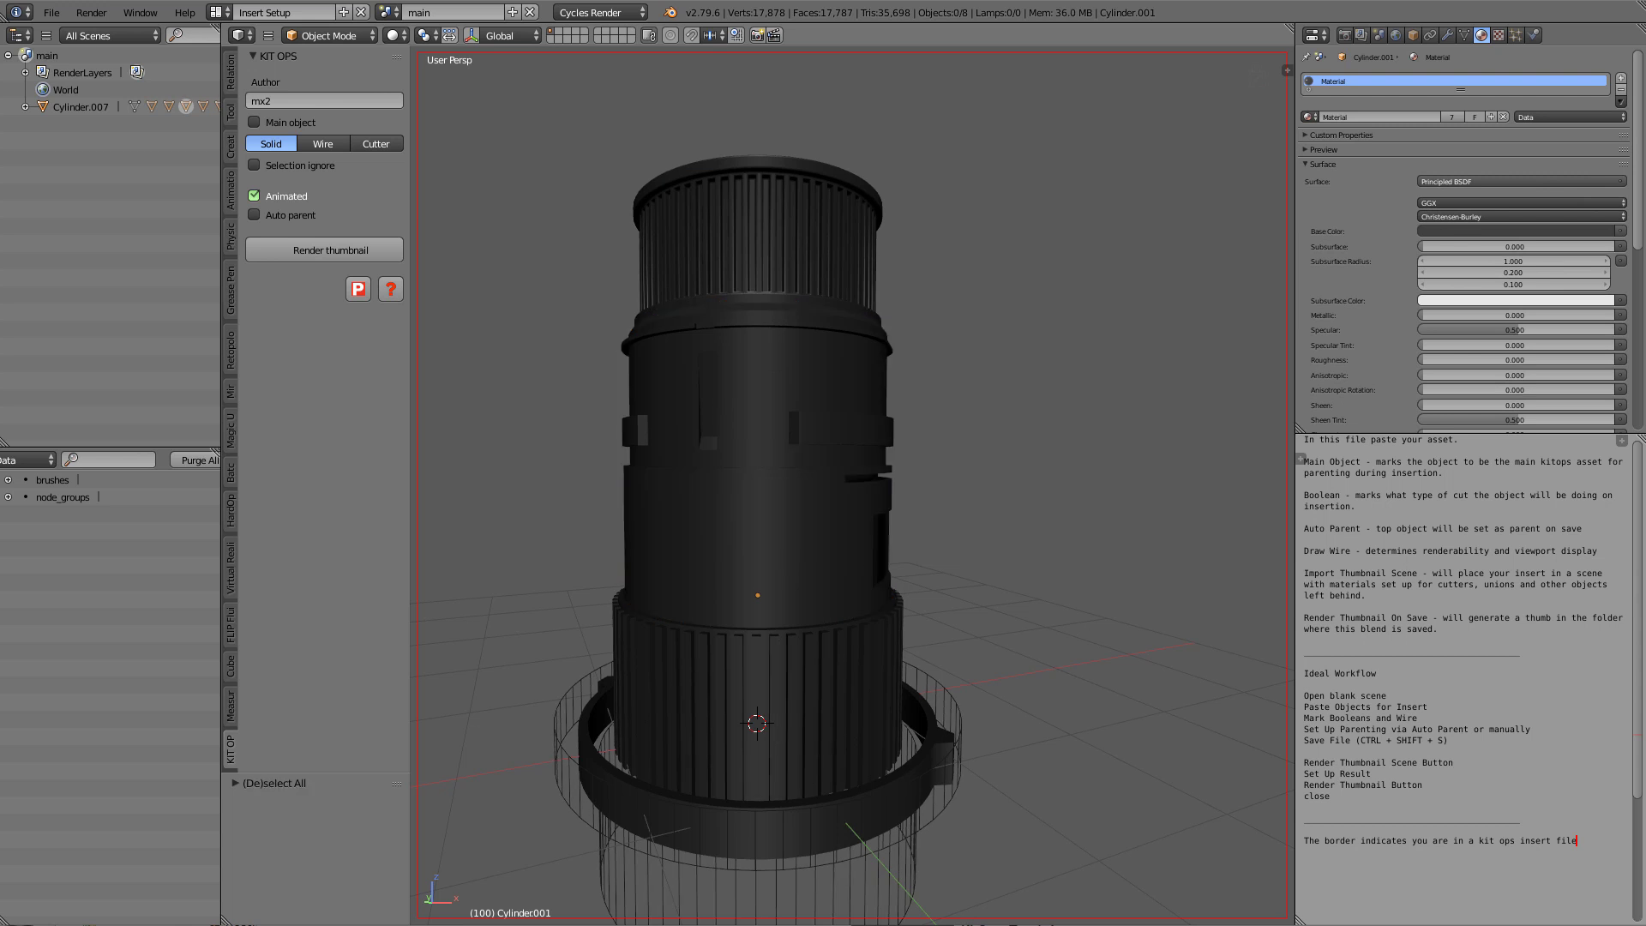
Parent the smooth middle section to the ribbed base cylinder, keeping its transform.
{"action": "right_click", "coordinate": [760, 532]}
{"action": "right_click", "coordinate": [759, 686], "text": "shift"}
{"action": "key", "text": "ctrl+p"}
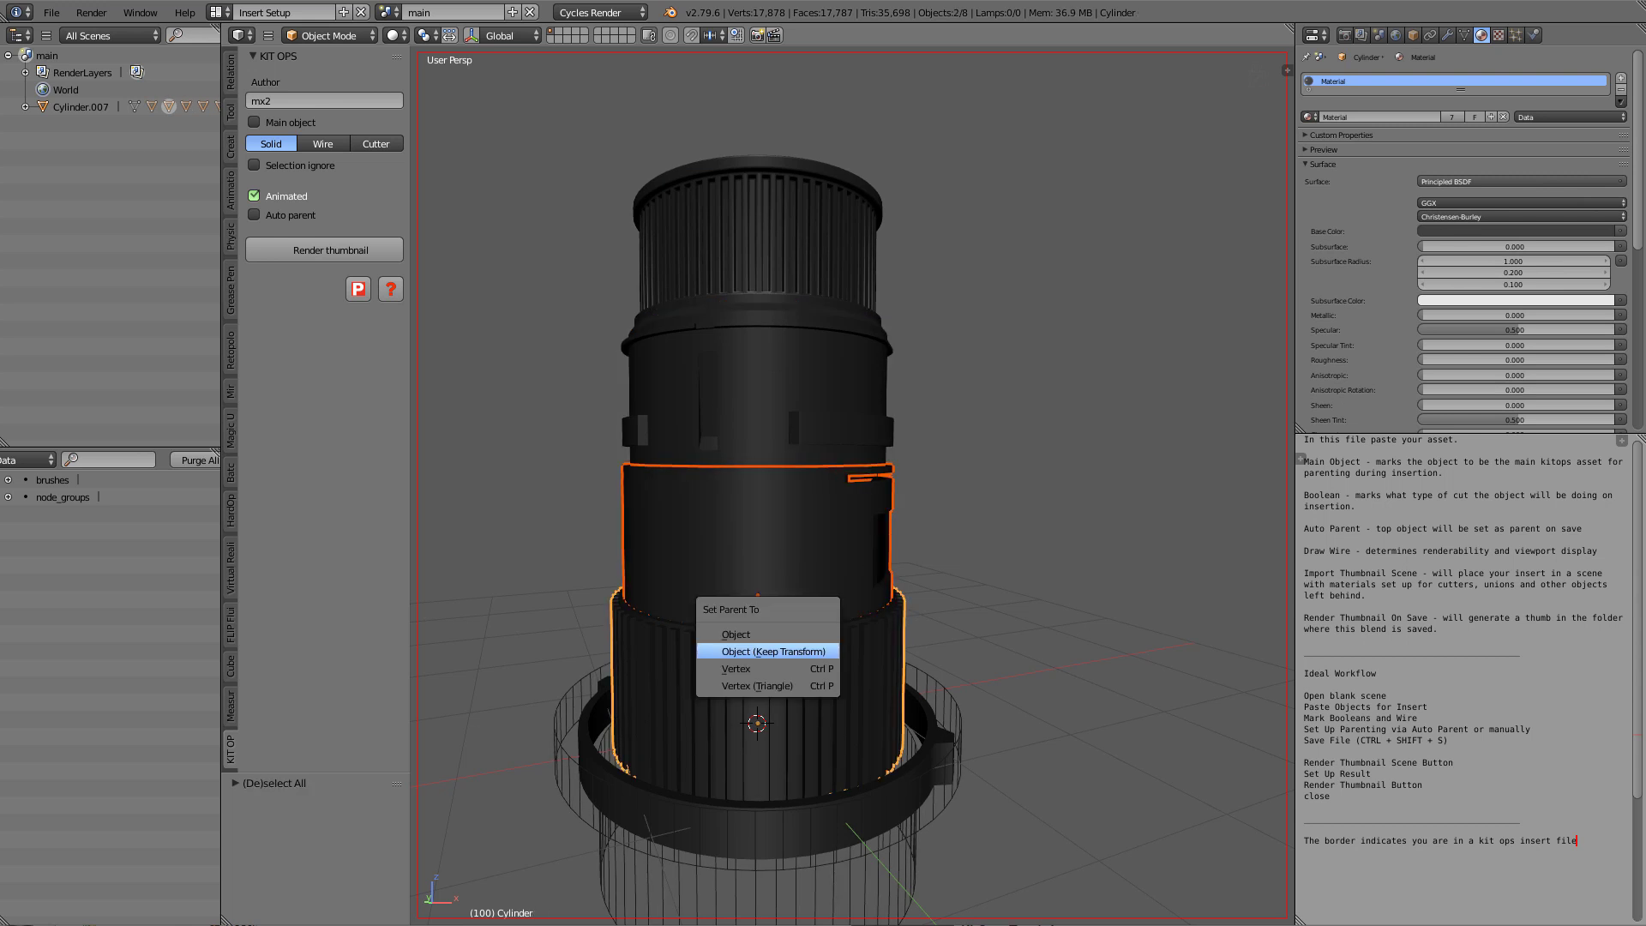
{"action": "left_click", "coordinate": [763, 649]}
{"action": "key", "text": "a"}
Play the animation briefly and inspect the spacing of the parented lens sections from below.
{"action": "key", "text": "alt+a"}
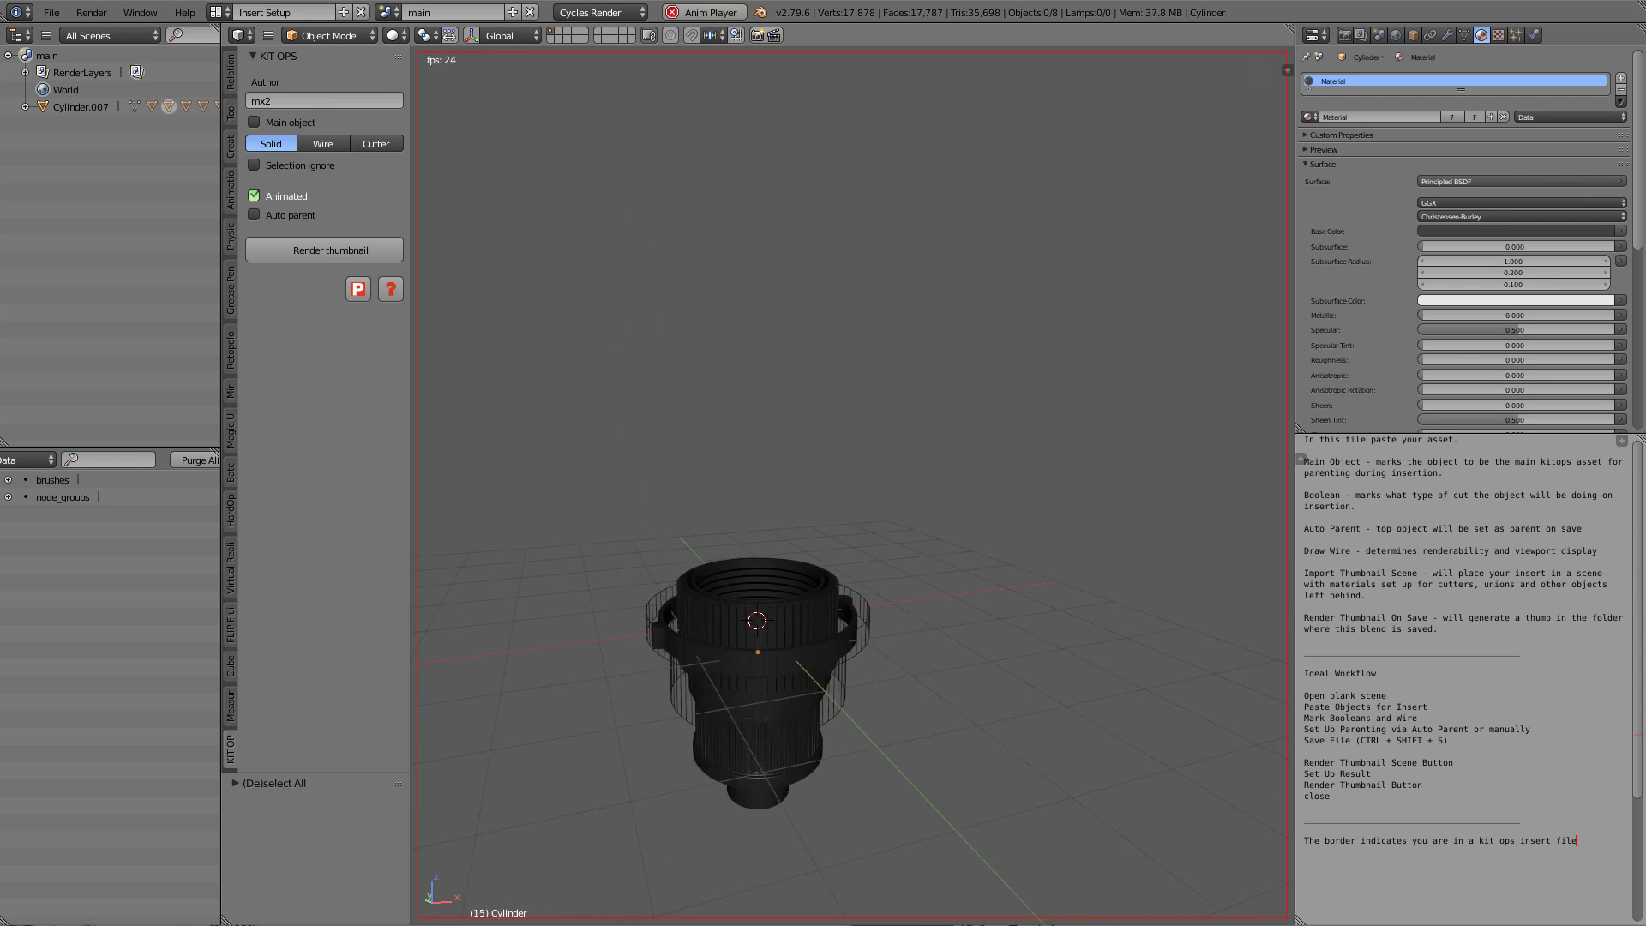
{"action": "key", "text": "alt+a"}
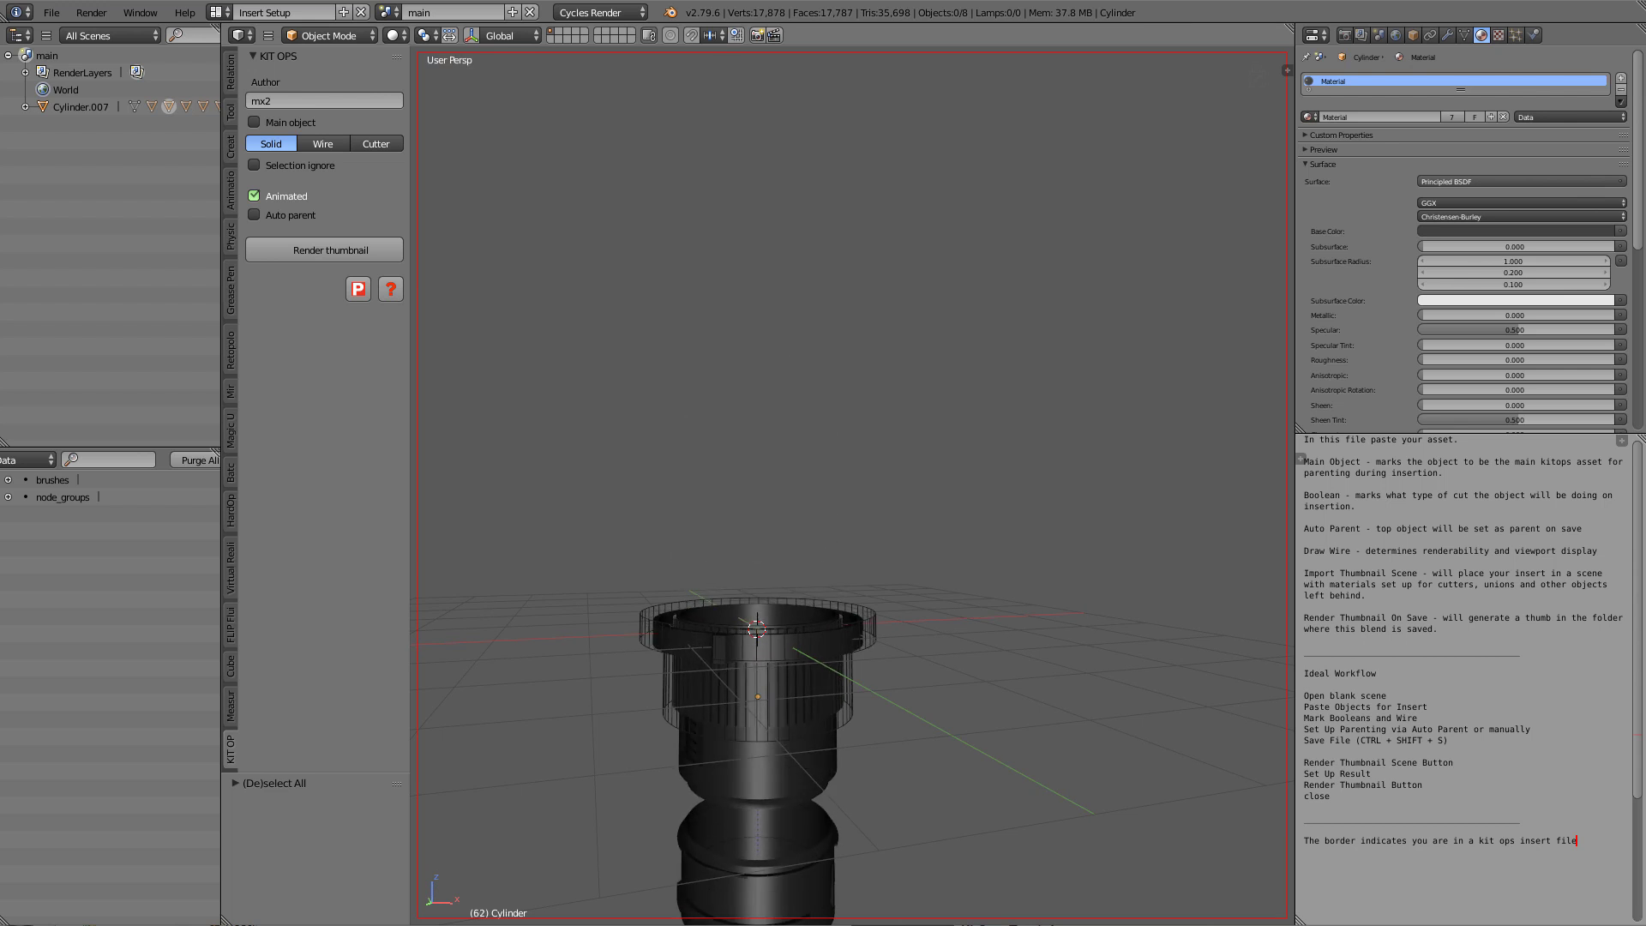
{"action": "middle_click_drag", "start_coordinate": [763, 649], "coordinate": [778, 381]}
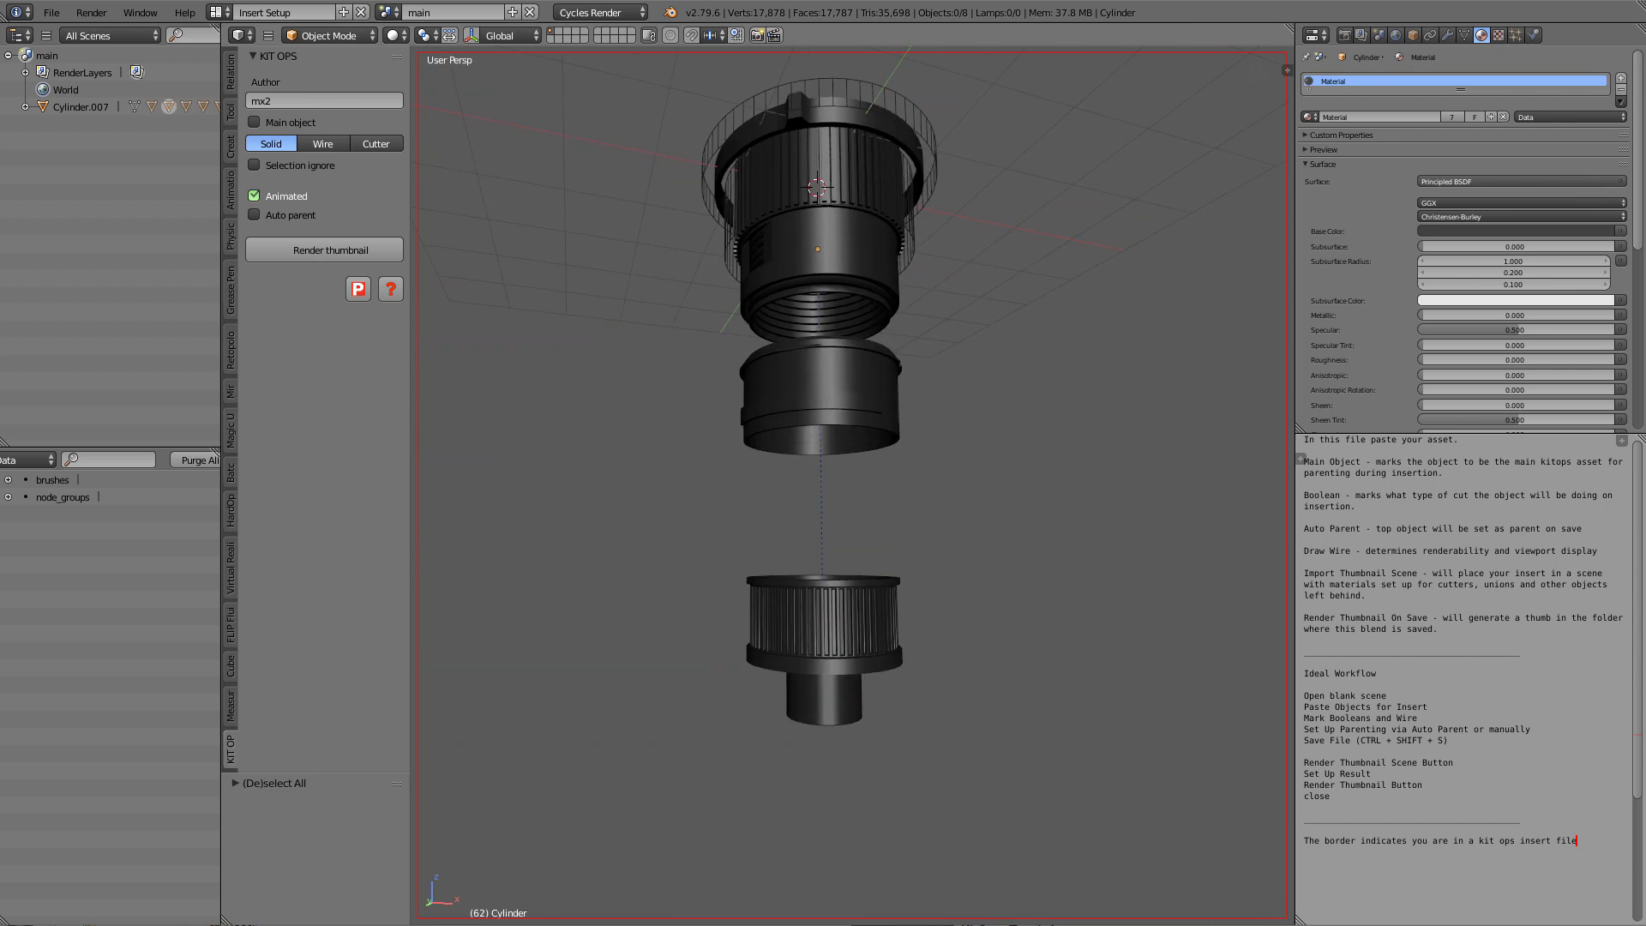
Set the Z destination location maximum to -0.860 in the outermost ribbed section's Transformation constraint.
{"action": "right_click", "coordinate": [804, 619]}
{"action": "middle_click_drag", "start_coordinate": [804, 619], "coordinate": [799, 682], "text": "shift"}
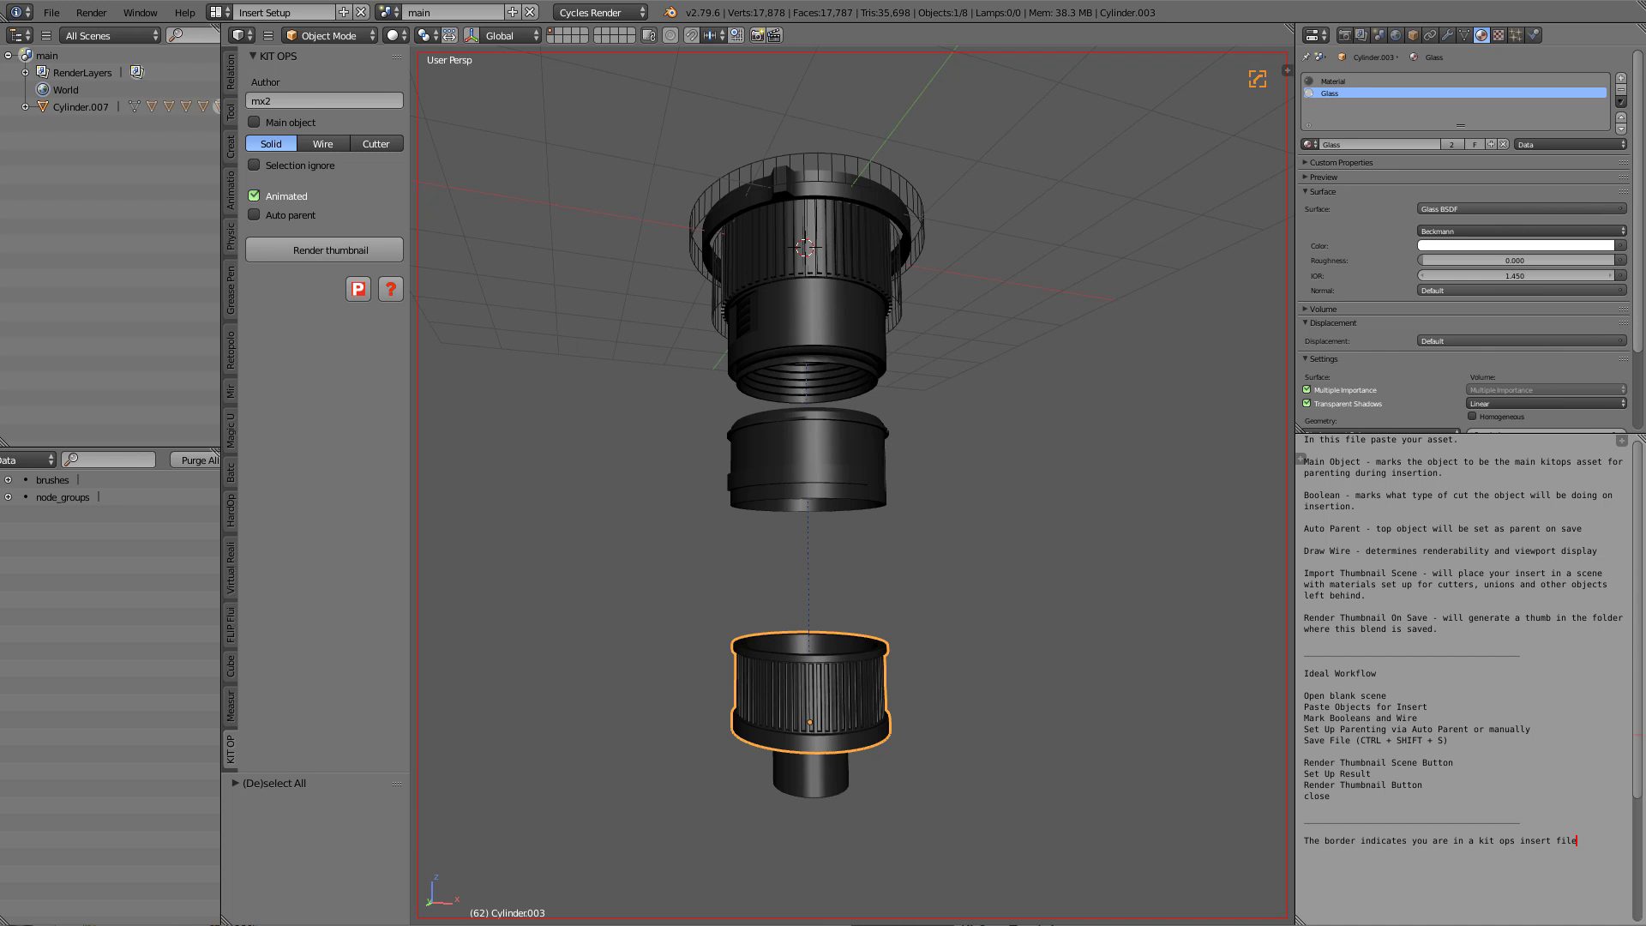
{"action": "left_click", "coordinate": [1430, 34]}
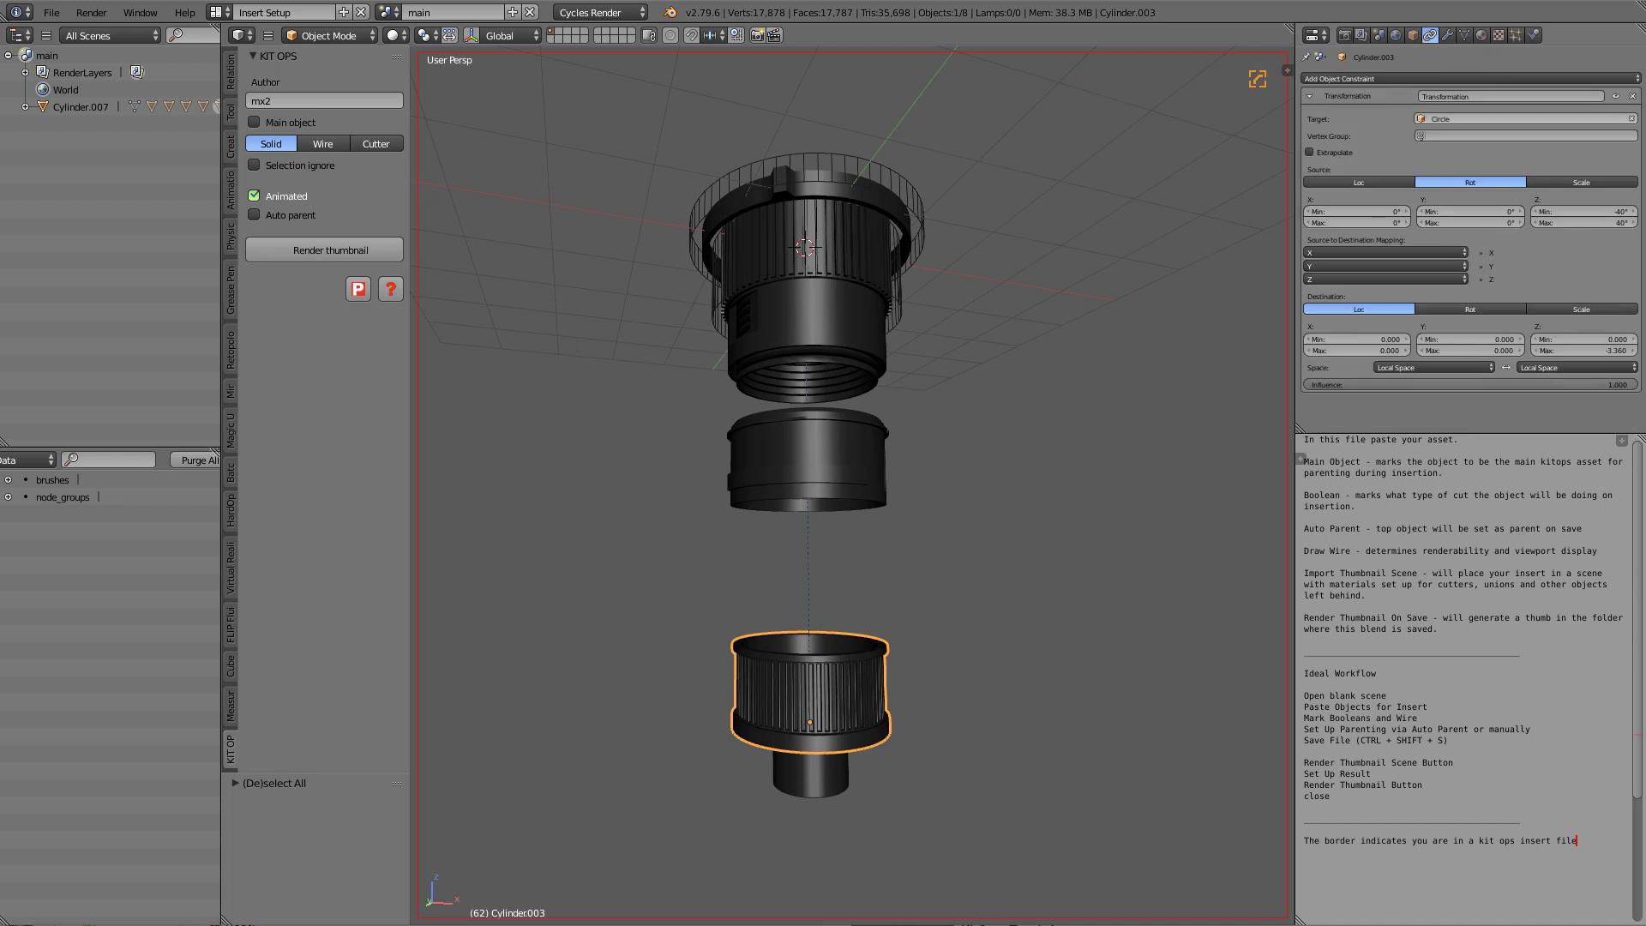
{"action": "left_click_drag", "start_coordinate": [1584, 349], "coordinate": [1633, 350]}
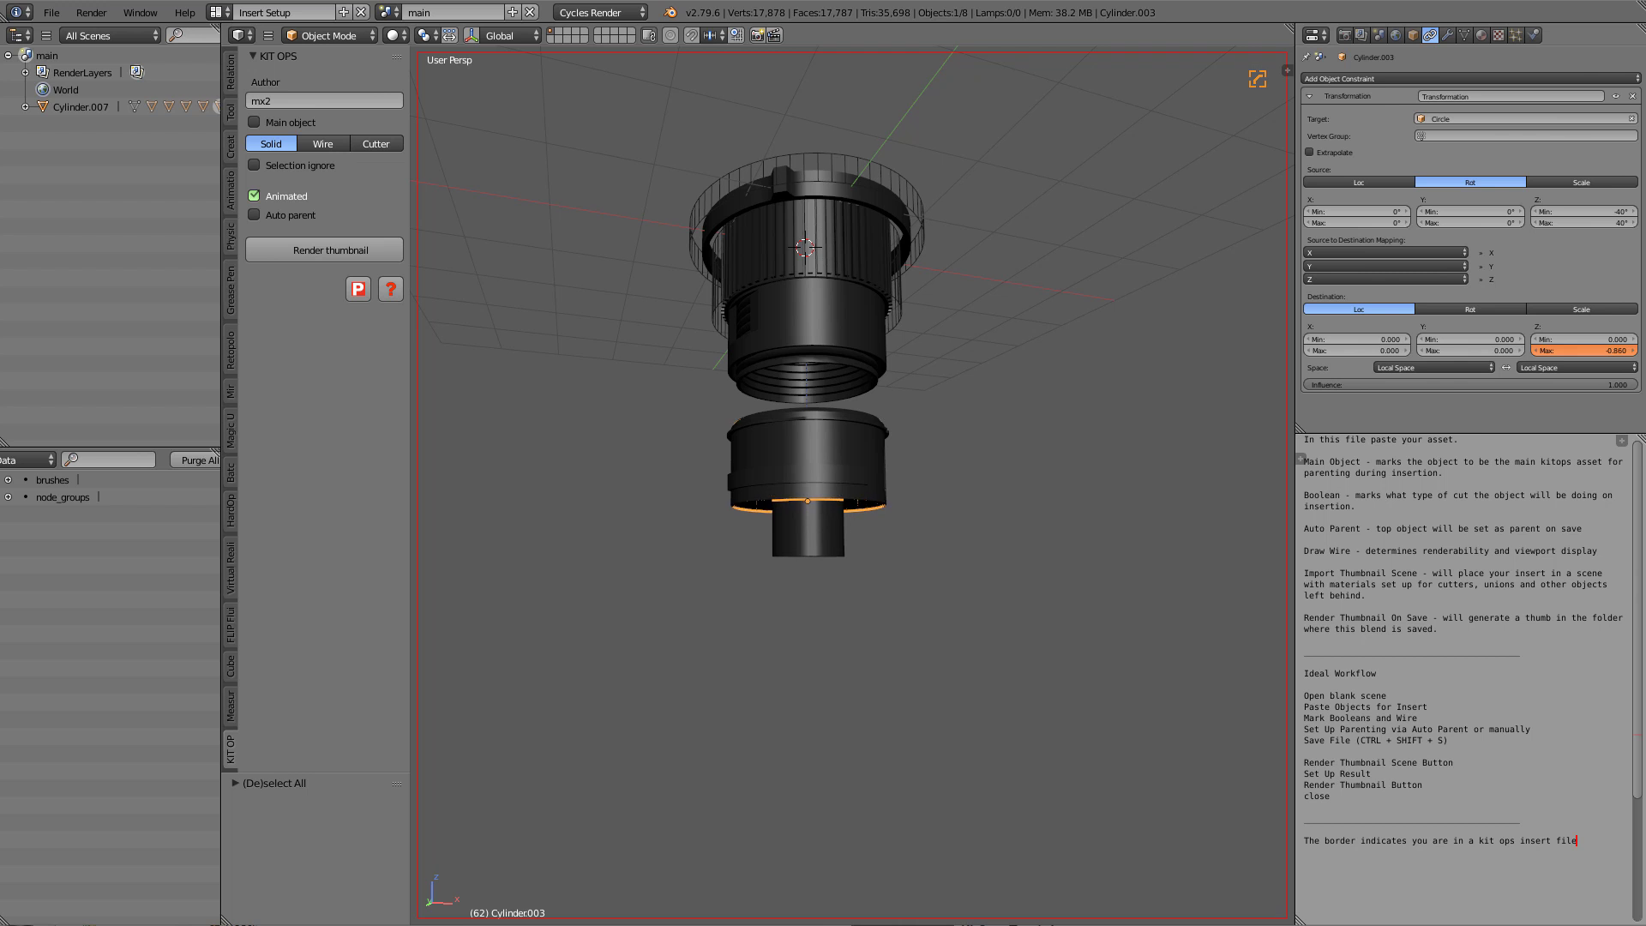
Set the Z destination location maximum to -1.010 in the second section's Transformation constraint and select the smooth middle section.
{"action": "right_click", "coordinate": [837, 461]}
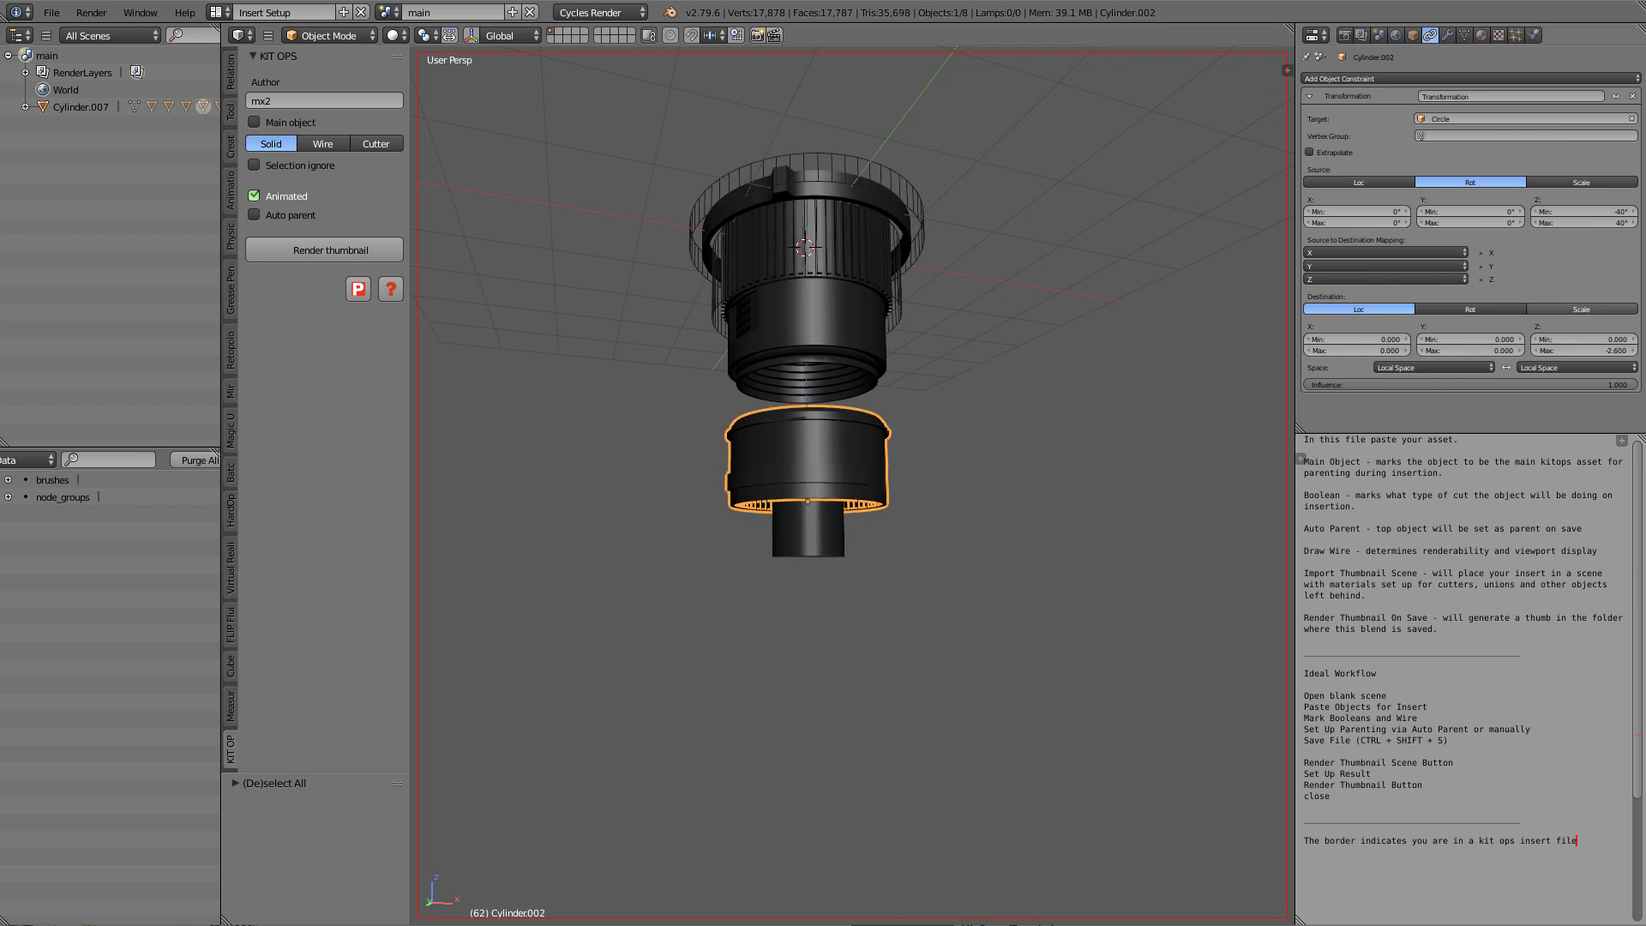
{"action": "left_click_drag", "start_coordinate": [1584, 350], "coordinate": [1620, 350]}
{"action": "right_click", "coordinate": [843, 300]}
Clear the selection and play back the animation to check the telescoping motion from above.
{"action": "middle_click_drag", "start_coordinate": [986, 343], "coordinate": [953, 616]}
{"action": "scroll", "coordinate": [964, 450], "scroll_direction": "up", "scroll_amount": 3}
{"action": "key", "text": "a"}
{"action": "key", "text": "alt+a"}
{"action": "scroll", "coordinate": [965, 450], "scroll_direction": "down", "scroll_amount": 3}
{"action": "key", "text": "alt+a"}
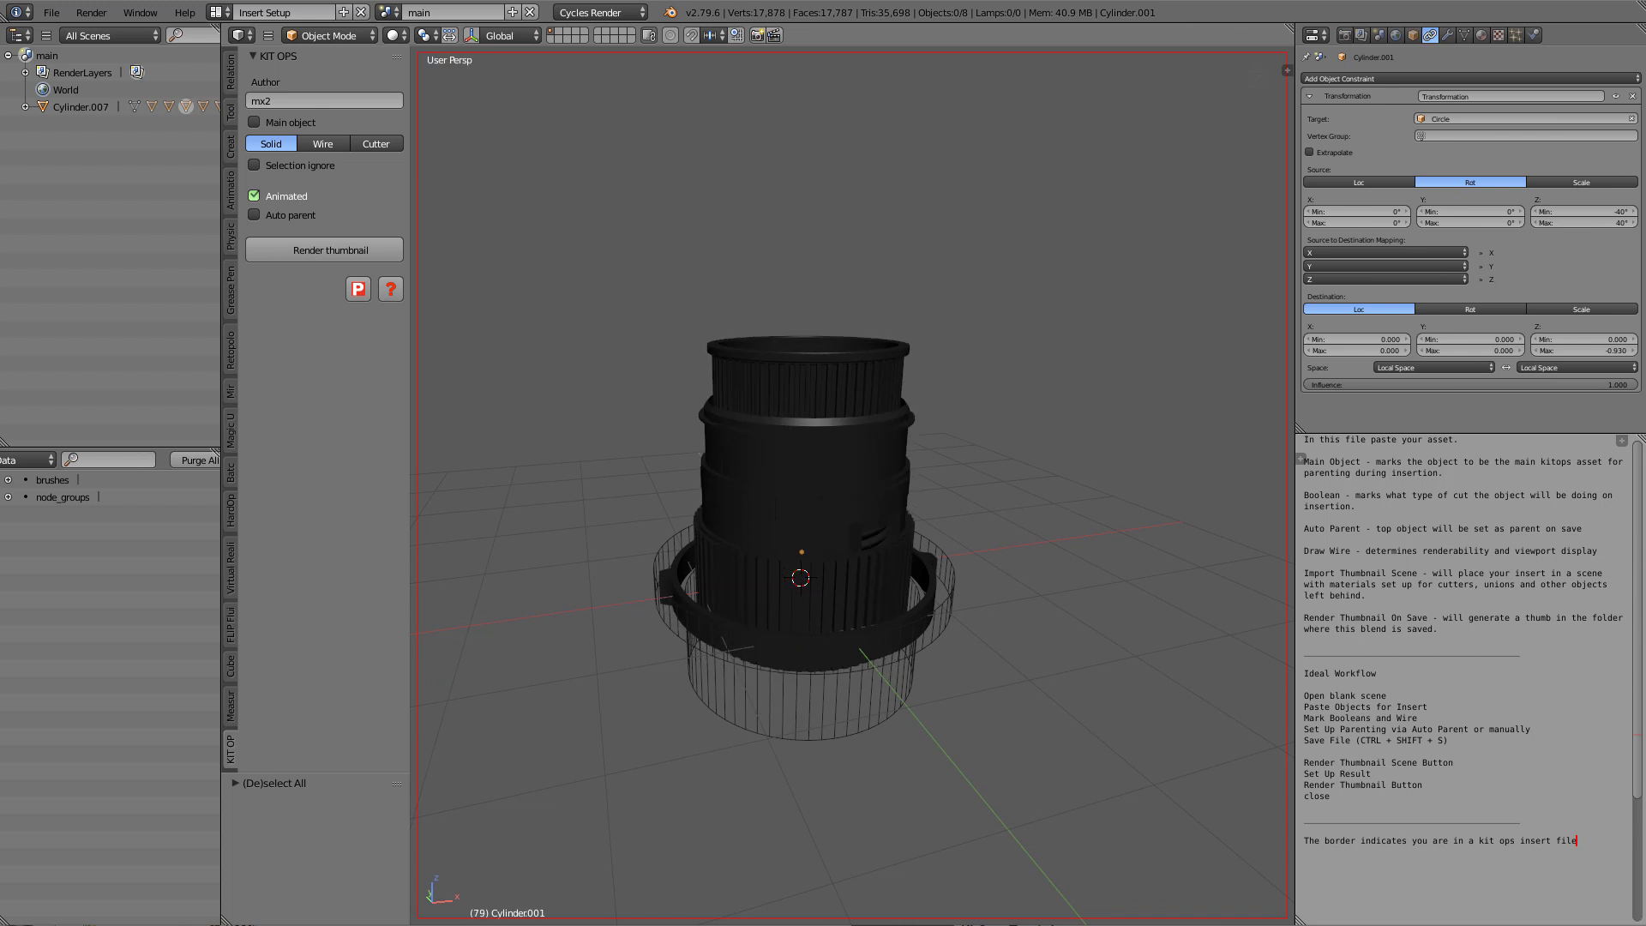
Return to the first frame and set the animation's end frame to 250 in the Hard Ops settings.
{"action": "key", "text": "shift+Left"}
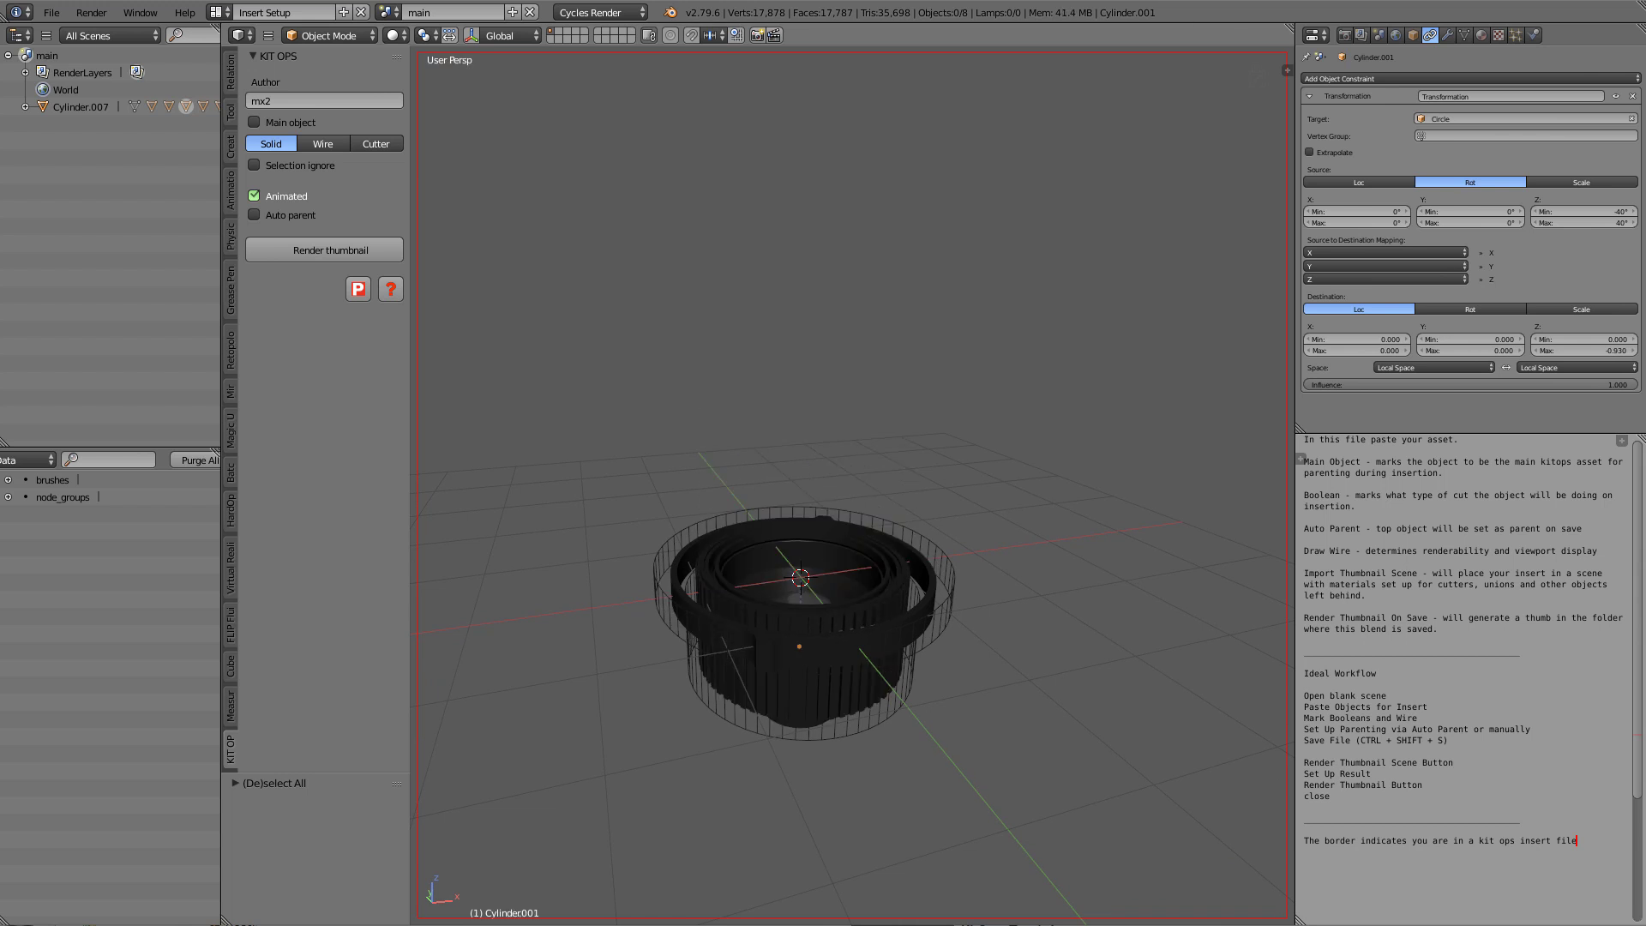
{"action": "key", "text": "q"}
{"action": "mouse_move", "coordinate": [819, 502]}
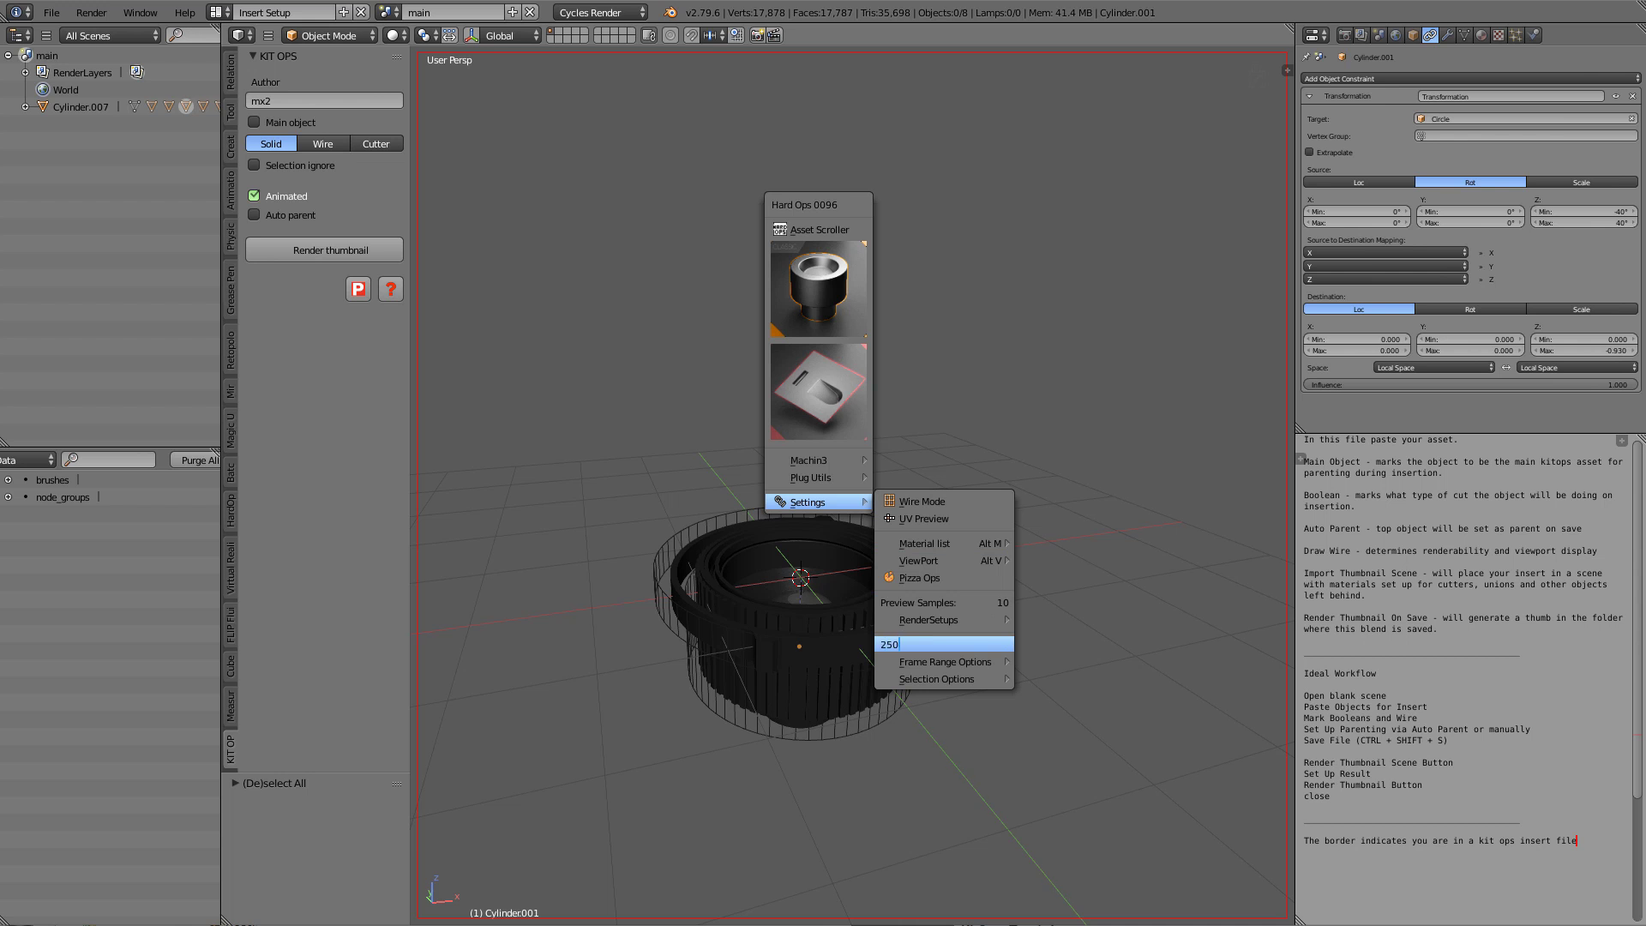
{"action": "key", "text": "Return"}
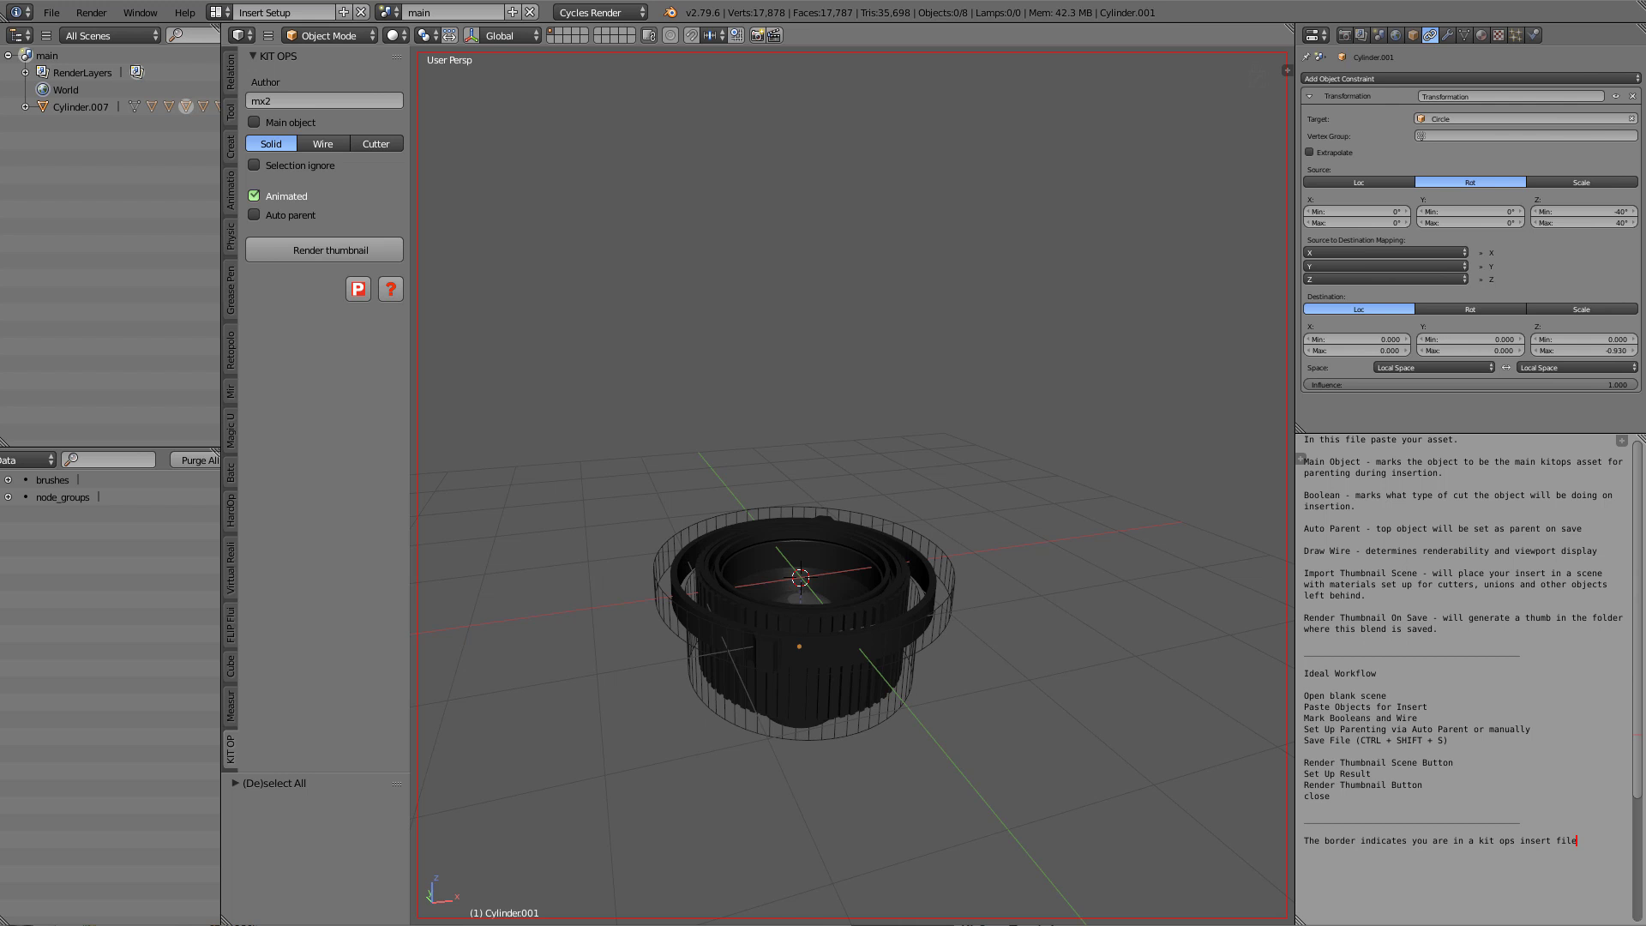
Play the animation with the changed frame range and stop it with the lens extended.
{"action": "key", "text": "alt+a"}
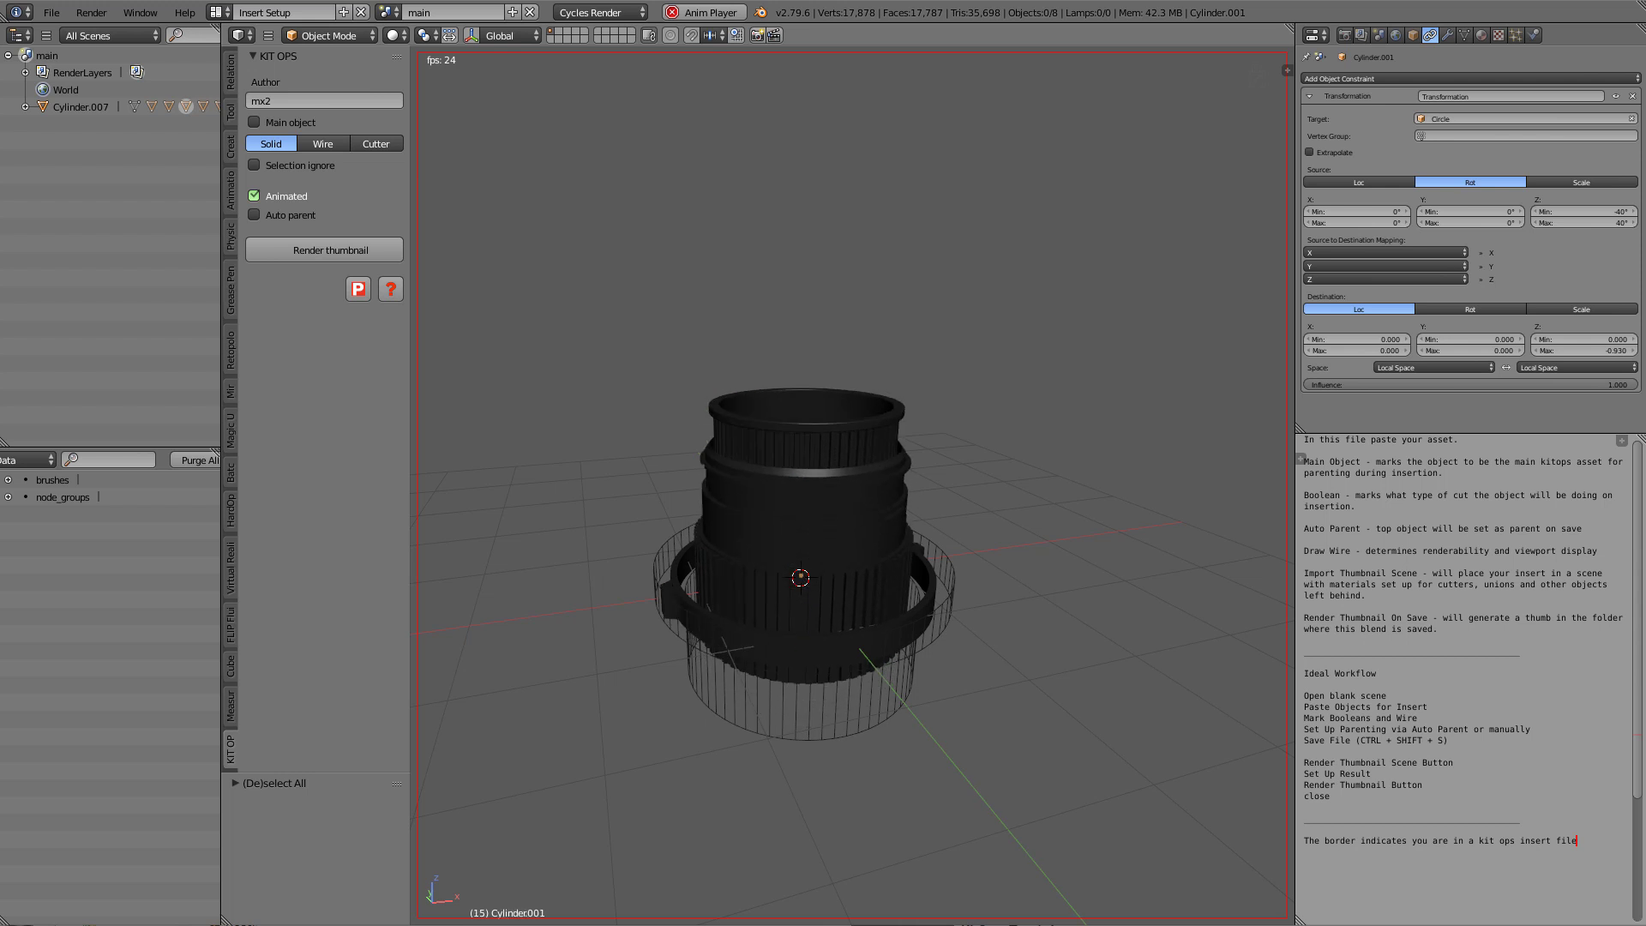
{"action": "key", "text": "alt+a"}
Set the top ribbed section's Transformation constraint source Z rotation to a minimum of 40° and a maximum of 47°.
{"action": "middle_click_drag", "start_coordinate": [858, 480], "coordinate": [862, 553]}
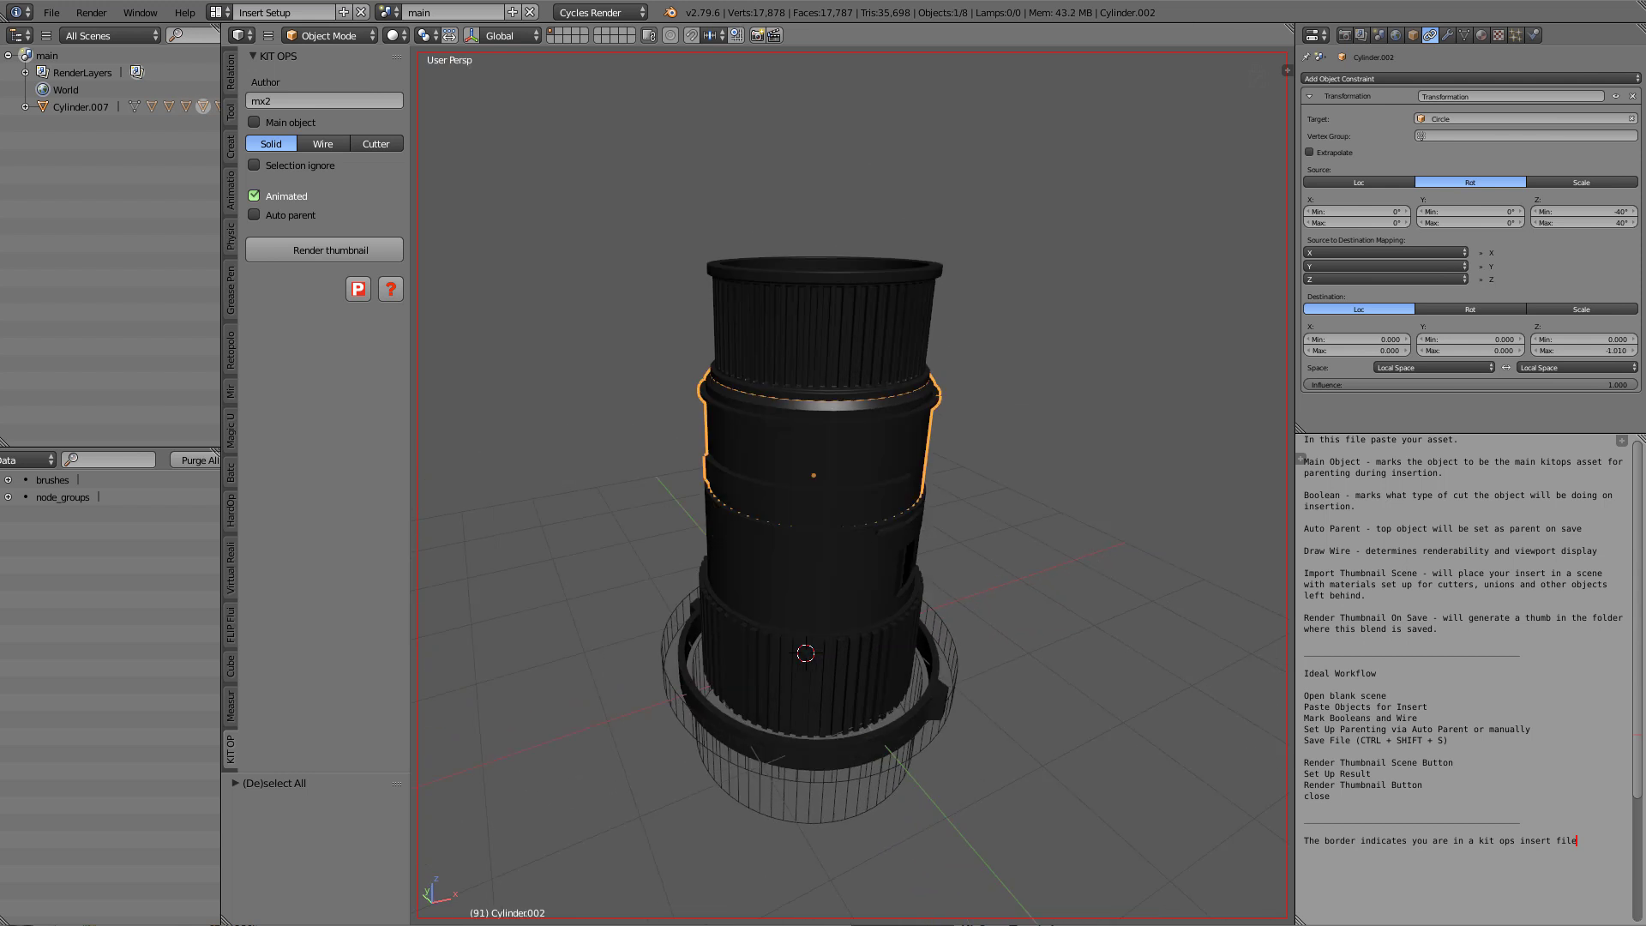
{"action": "right_click", "coordinate": [823, 338]}
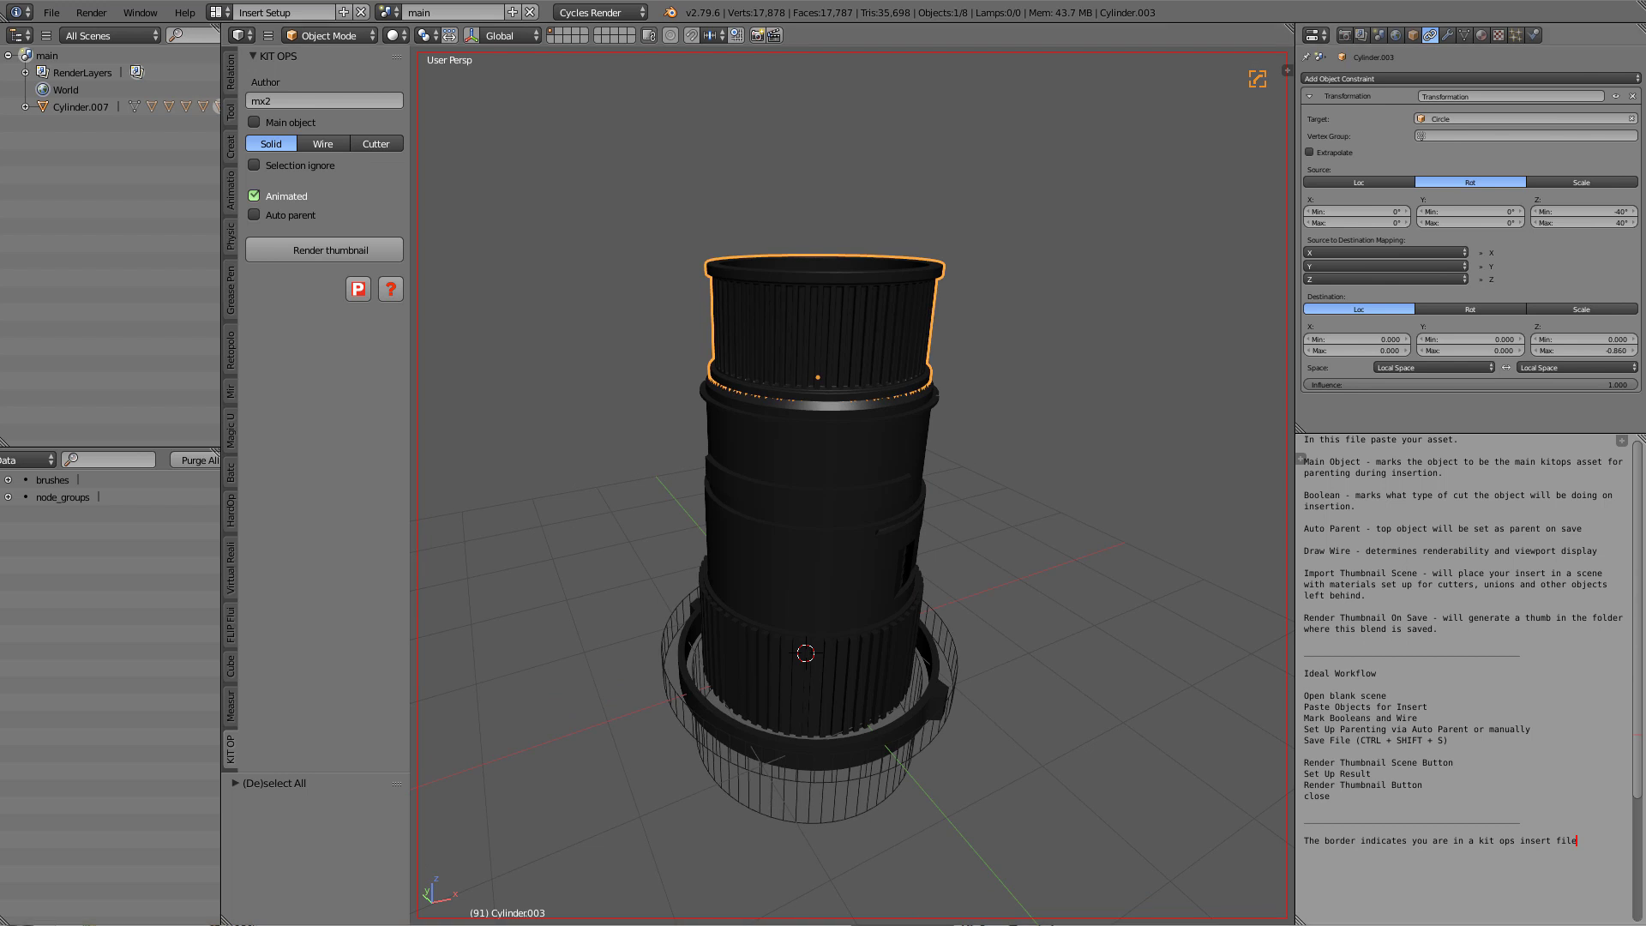
{"action": "left_click", "coordinate": [1584, 212]}
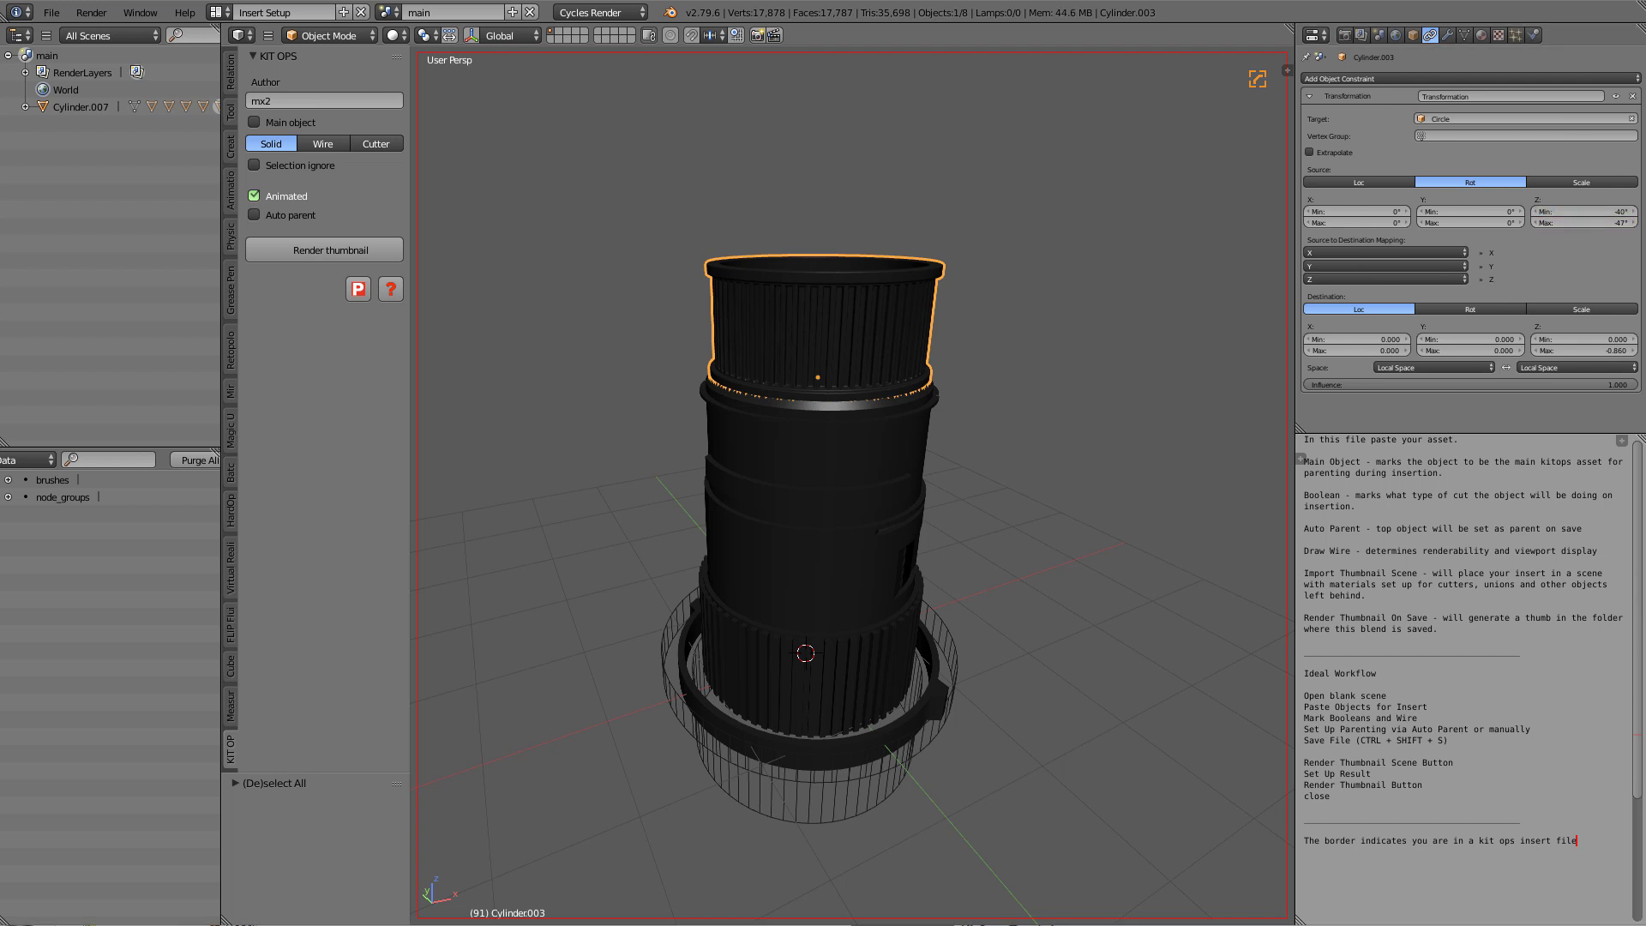
Set the Transformation source Z rotation range on the upper smooth section, to 7–17° on the middle section and to 30–37° on the lower ribbed section.
{"action": "right_click", "coordinate": [866, 451]}
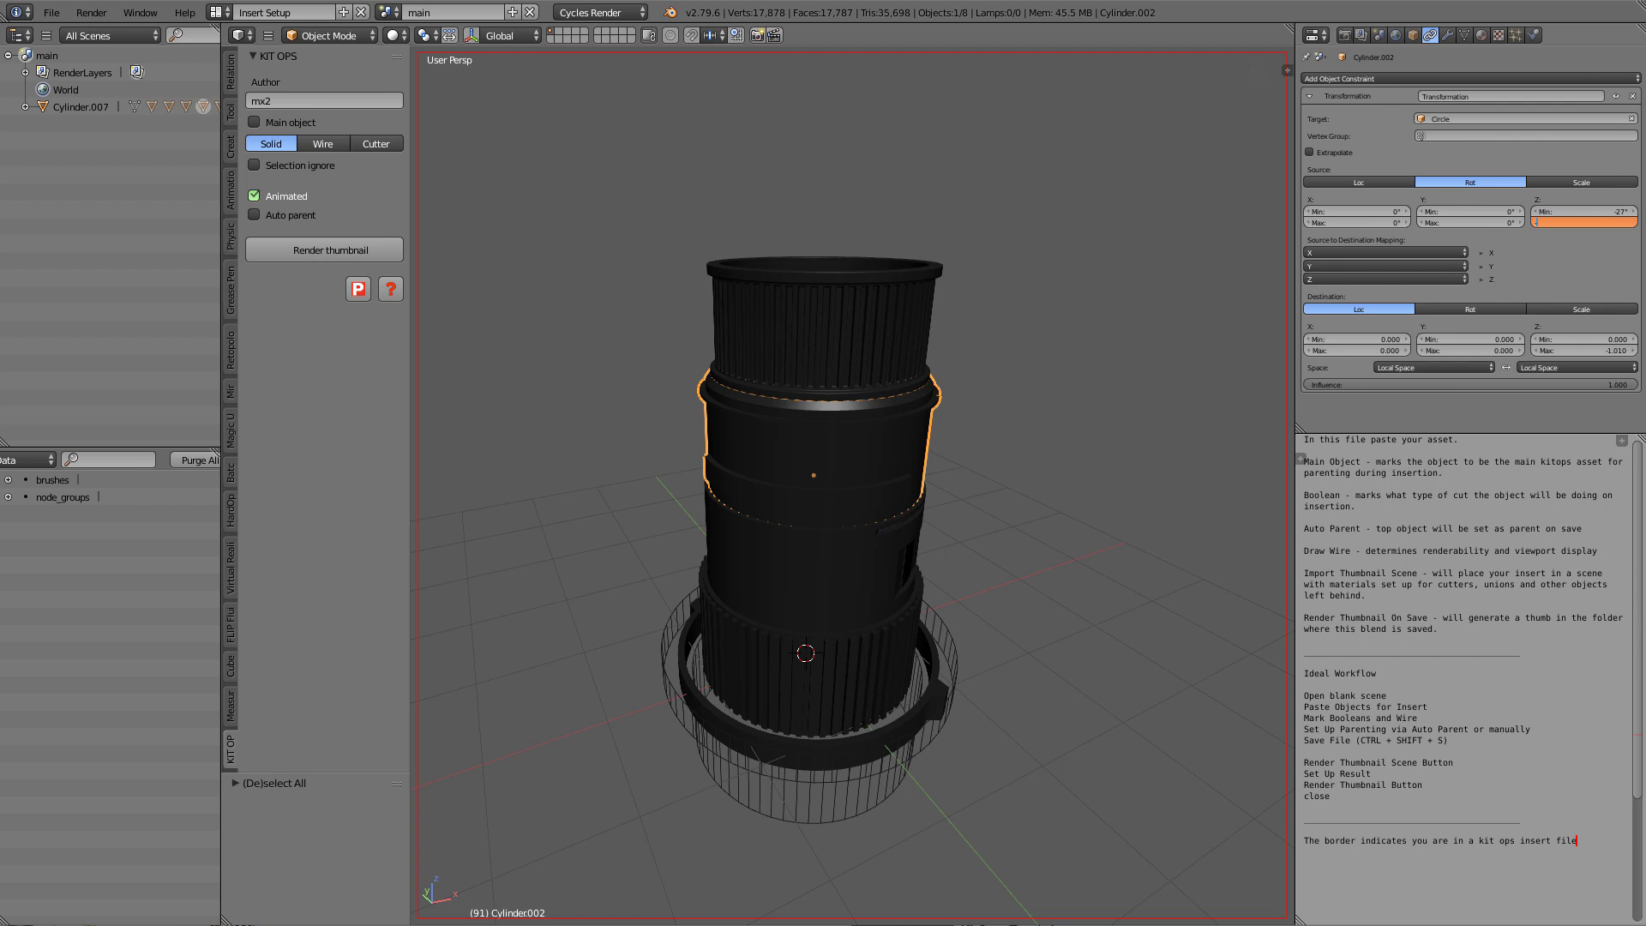
{"action": "right_click", "coordinate": [857, 557]}
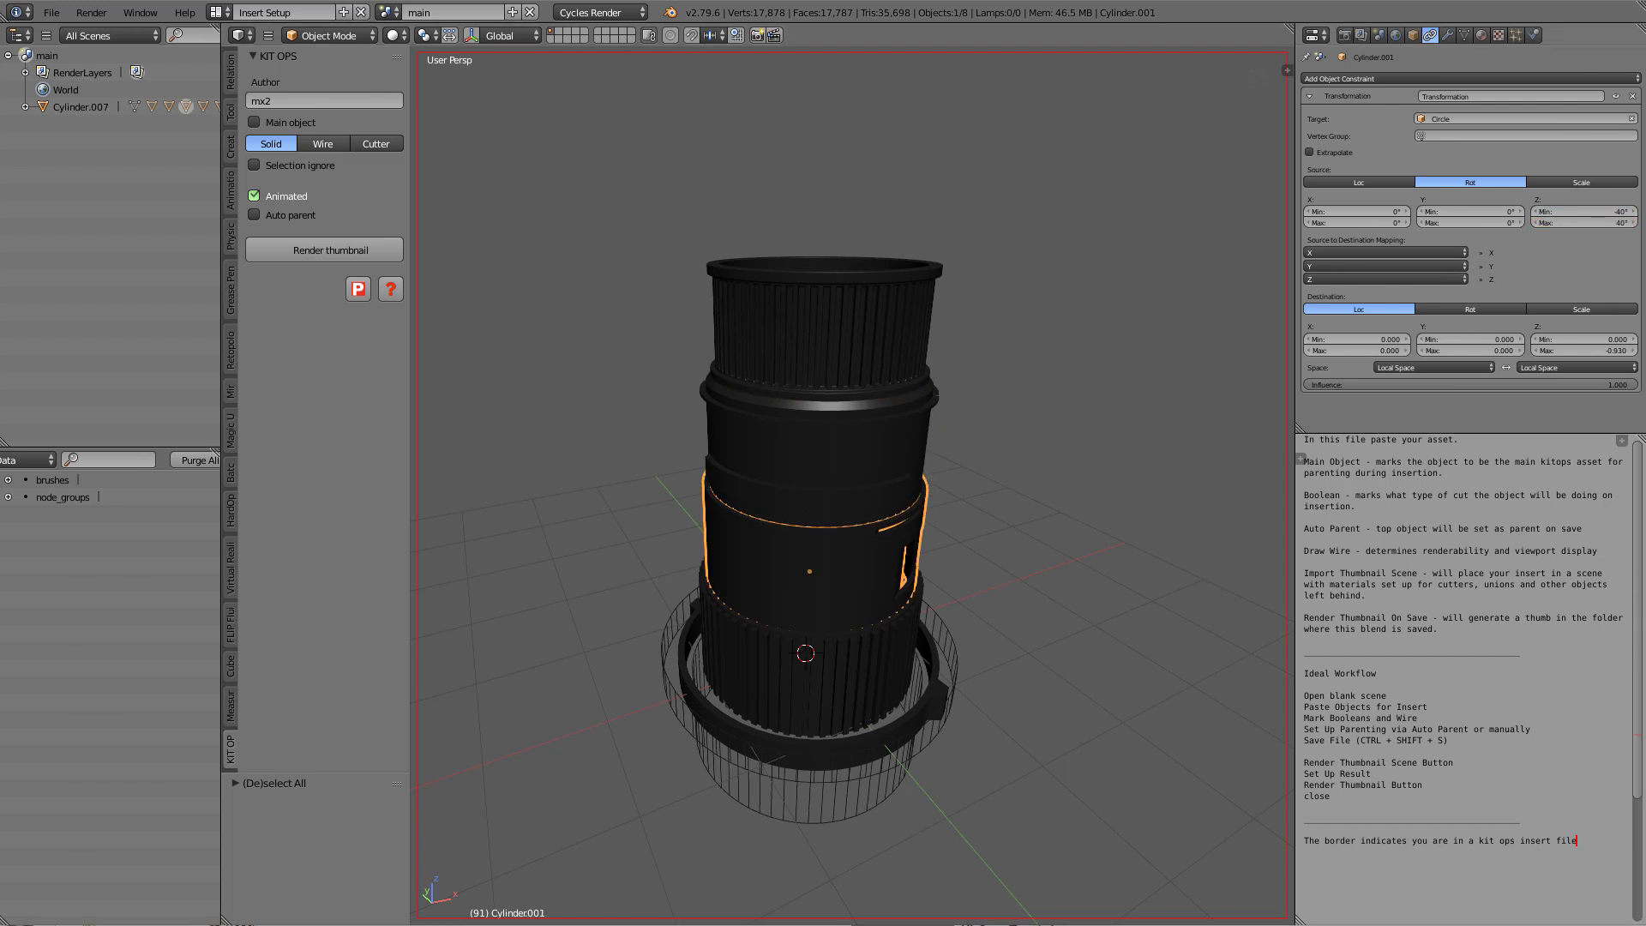
{"action": "left_click", "coordinate": [1584, 211]}
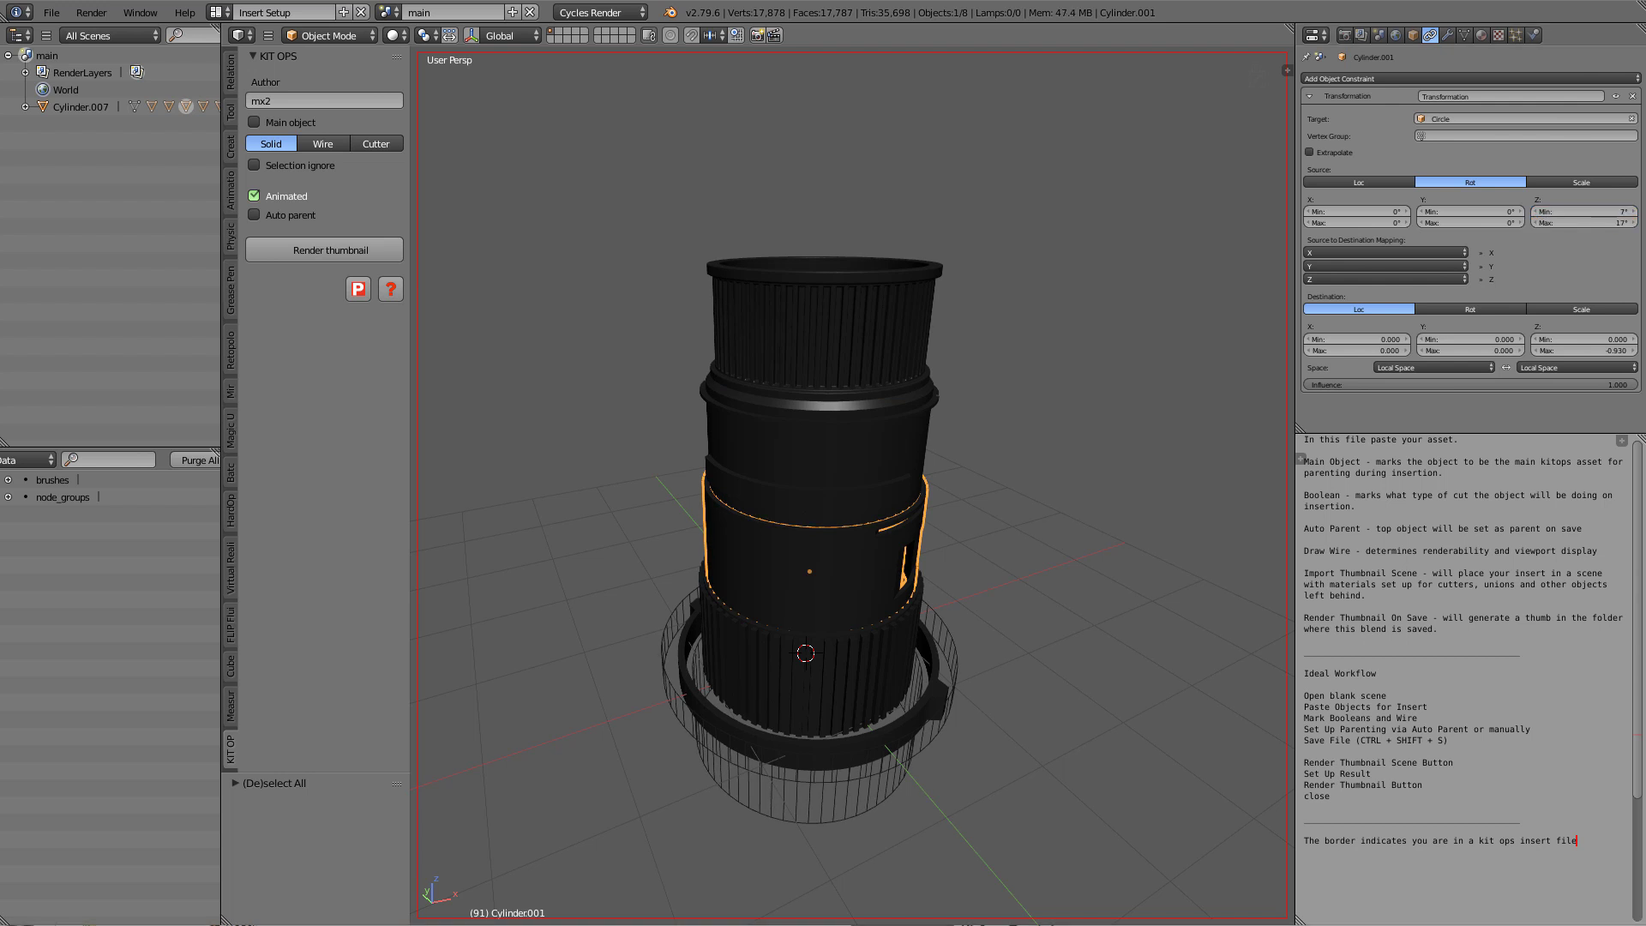
{"action": "right_click", "coordinate": [820, 683]}
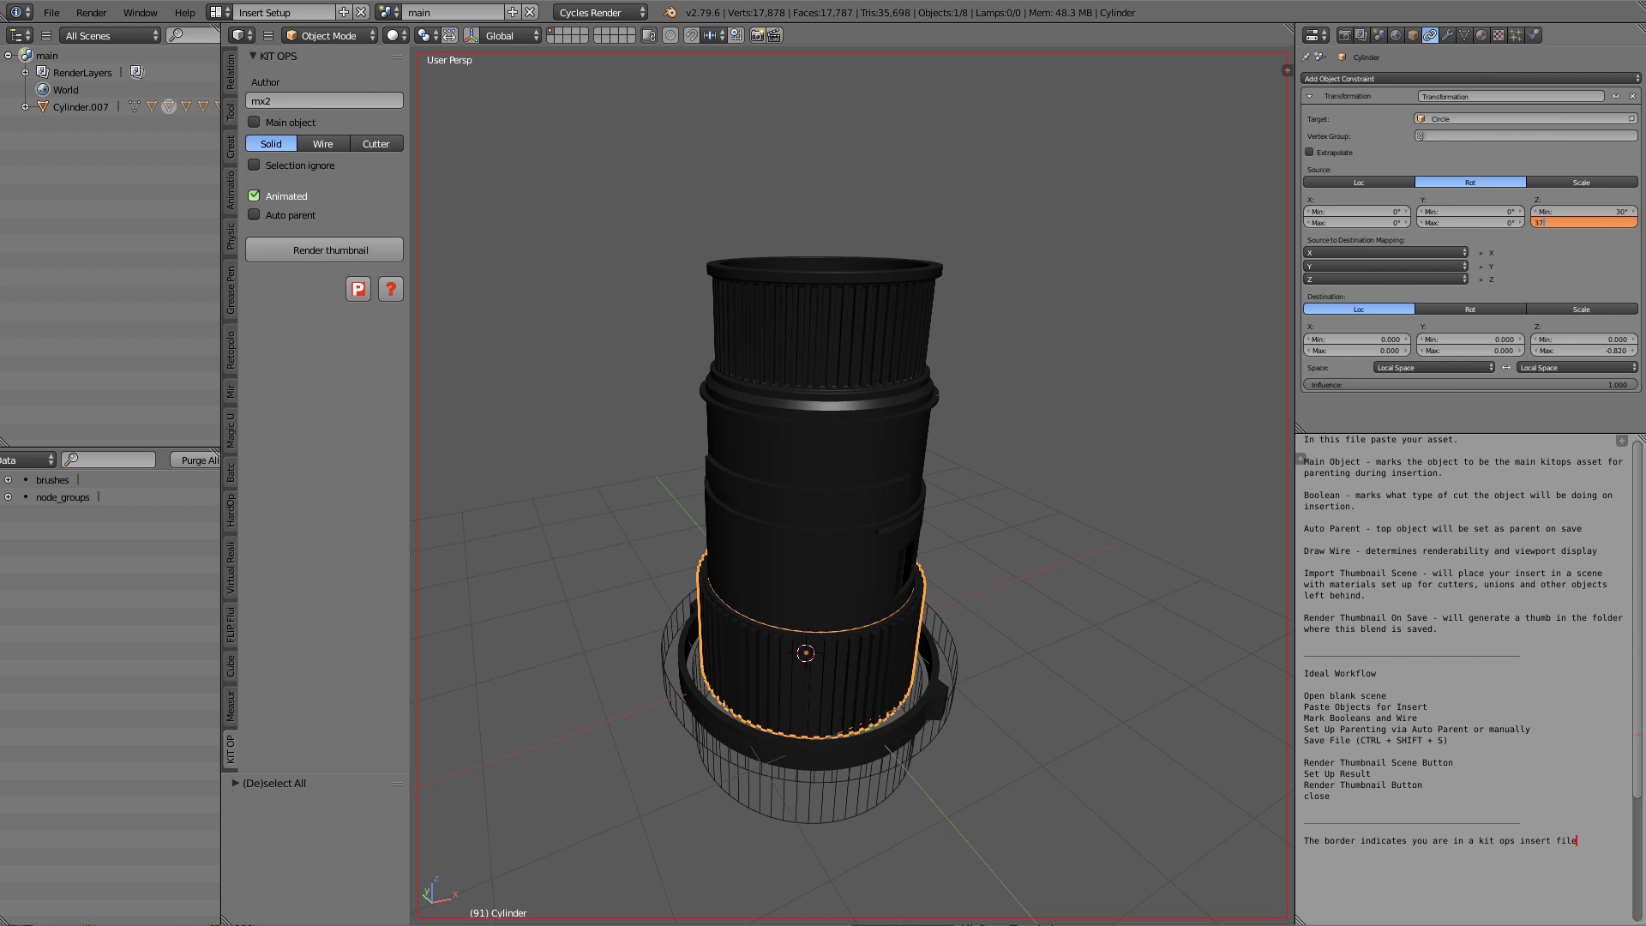
Play the animation to check the sections' extension order, and save the insert file.
{"action": "key", "text": "alt+a"}
{"action": "key", "text": "a"}
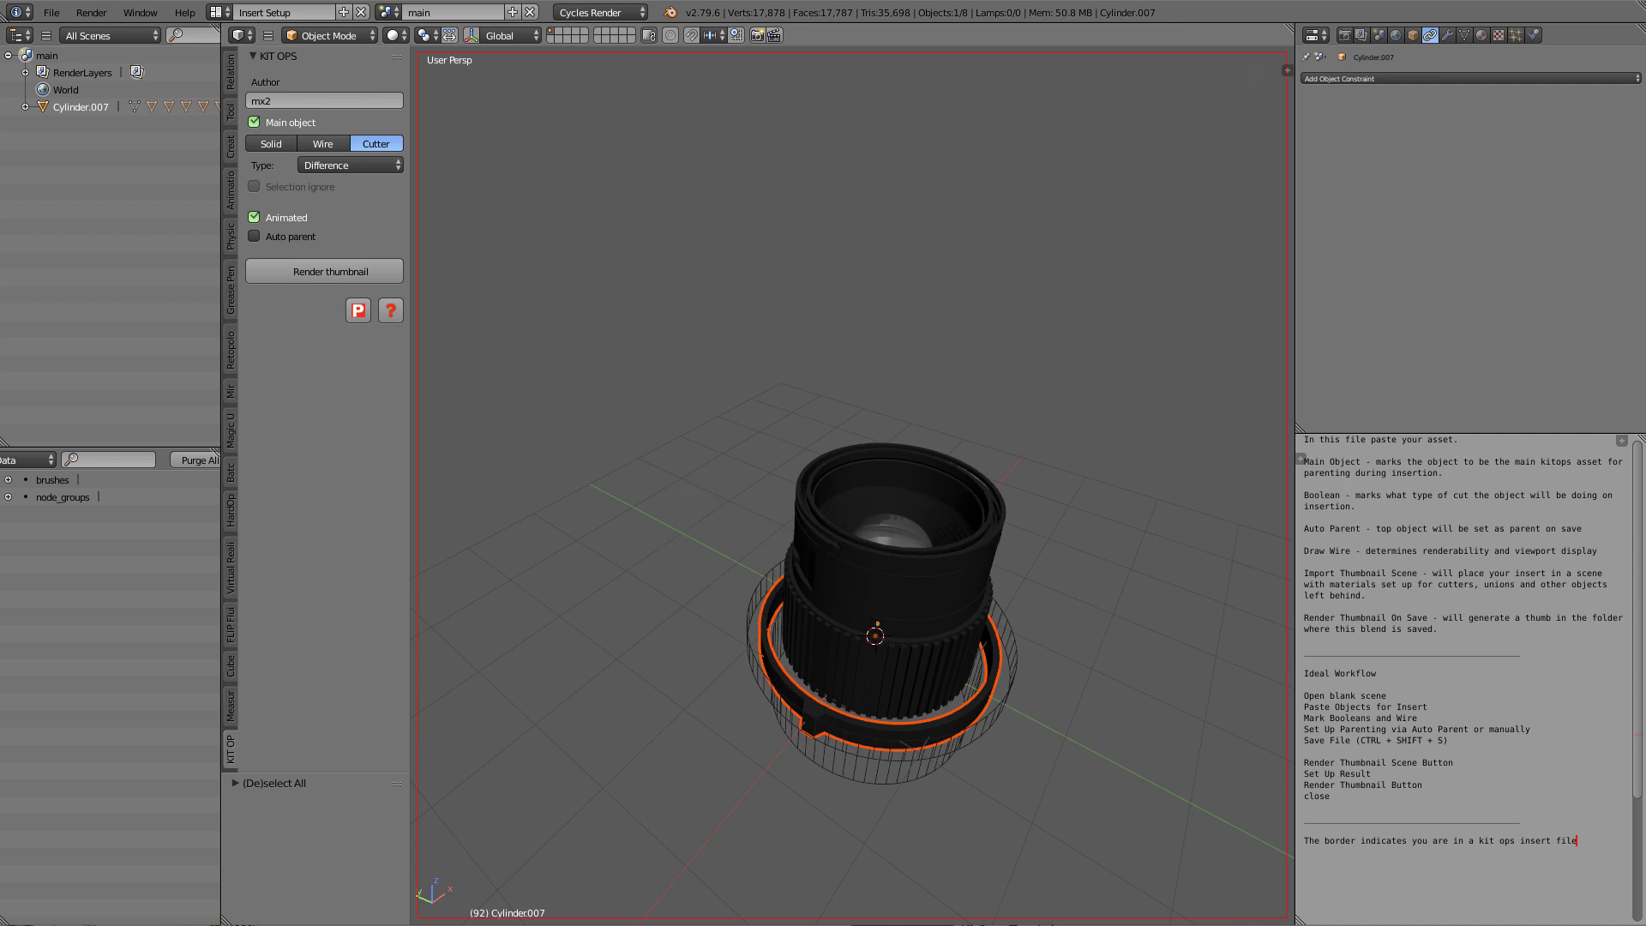
{"action": "key", "text": "ctrl+s"}
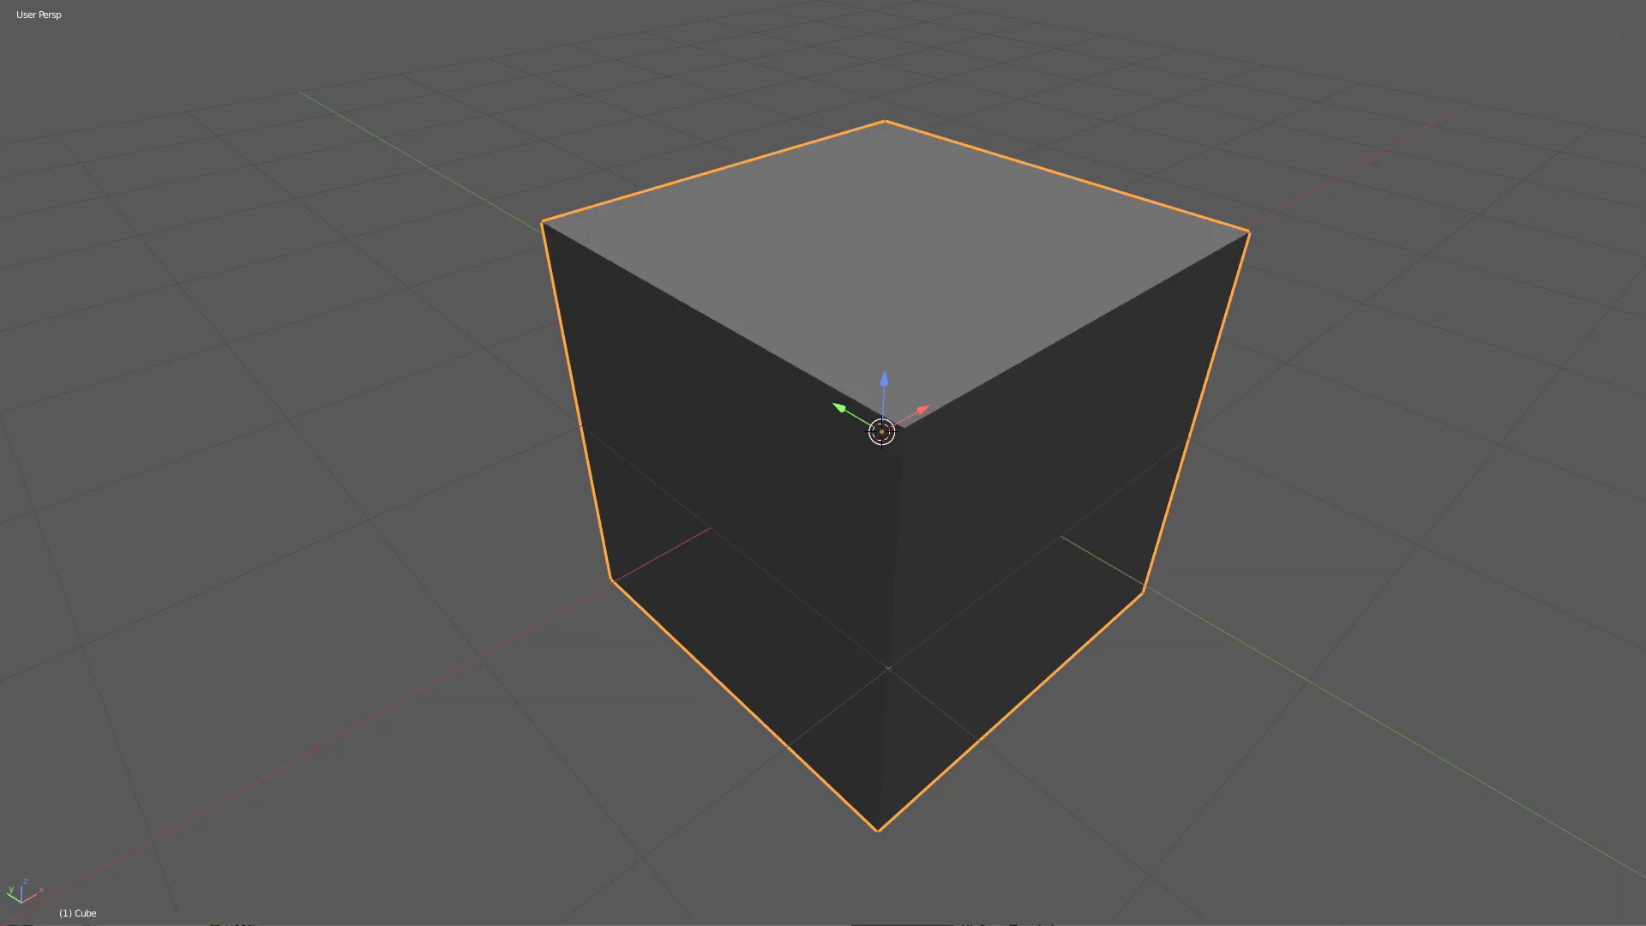
In the default cube scene, apply Hard Ops CSharpen to the cube and adjust the bevel to 3 segments, about 0.096 wide.
{"action": "key", "text": "q"}
{"action": "key", "text": "Escape"}
{"action": "key", "text": "Tab"}
{"action": "key", "text": "q"}
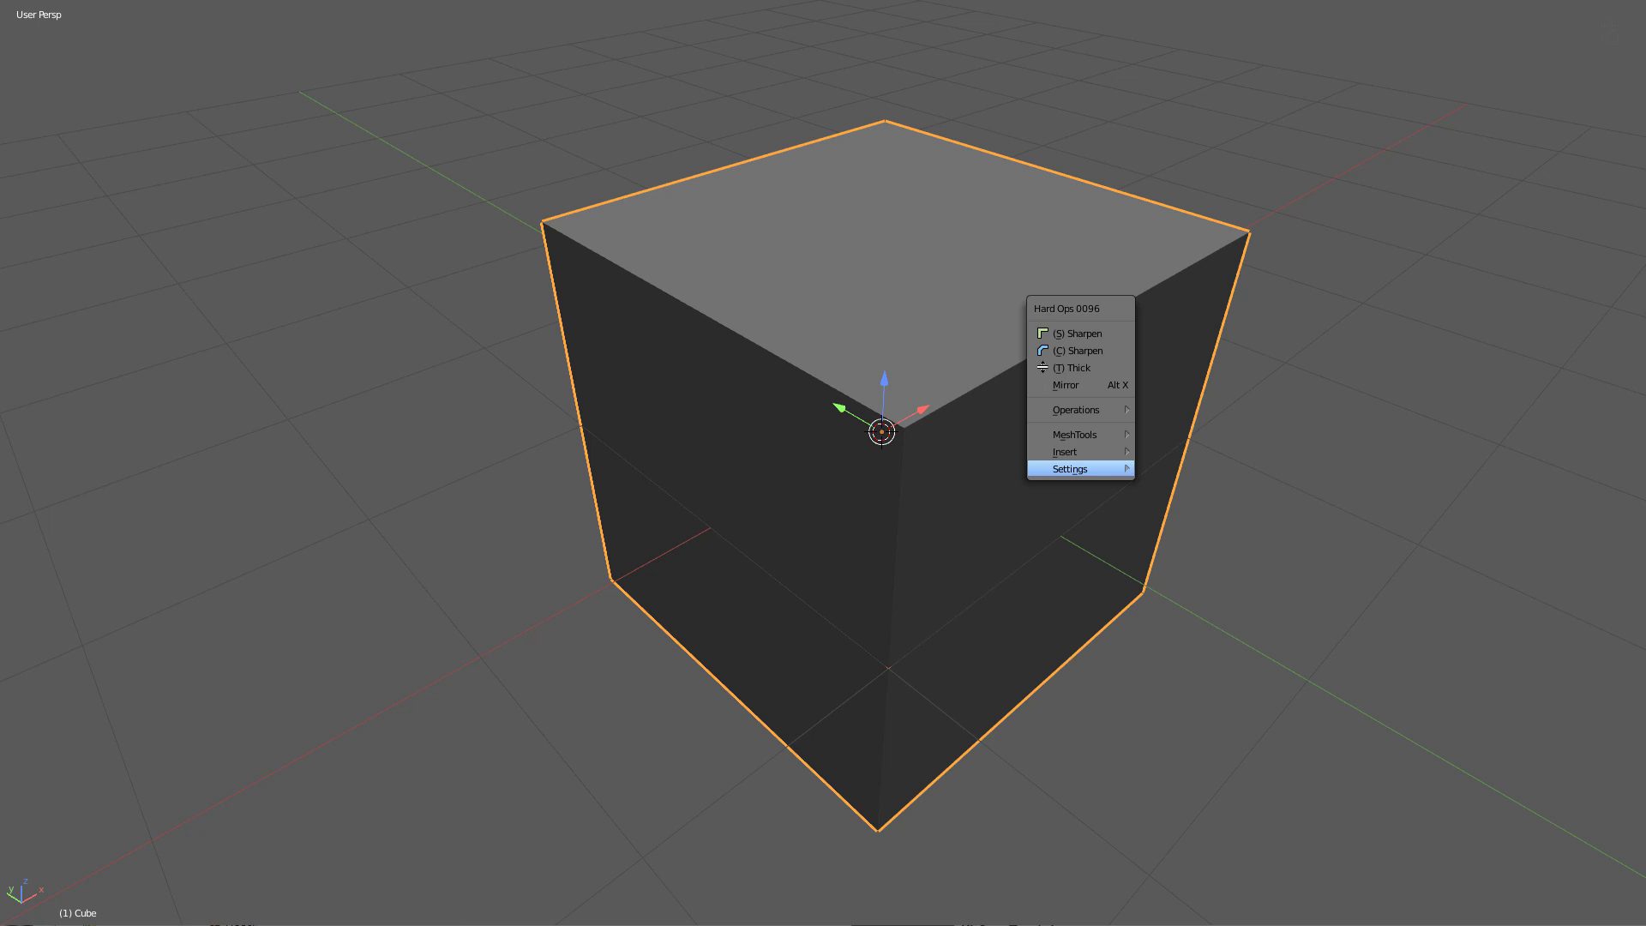
{"action": "left_click", "coordinate": [1090, 353]}
{"action": "key", "text": "q"}
{"action": "left_click", "coordinate": [1069, 371]}
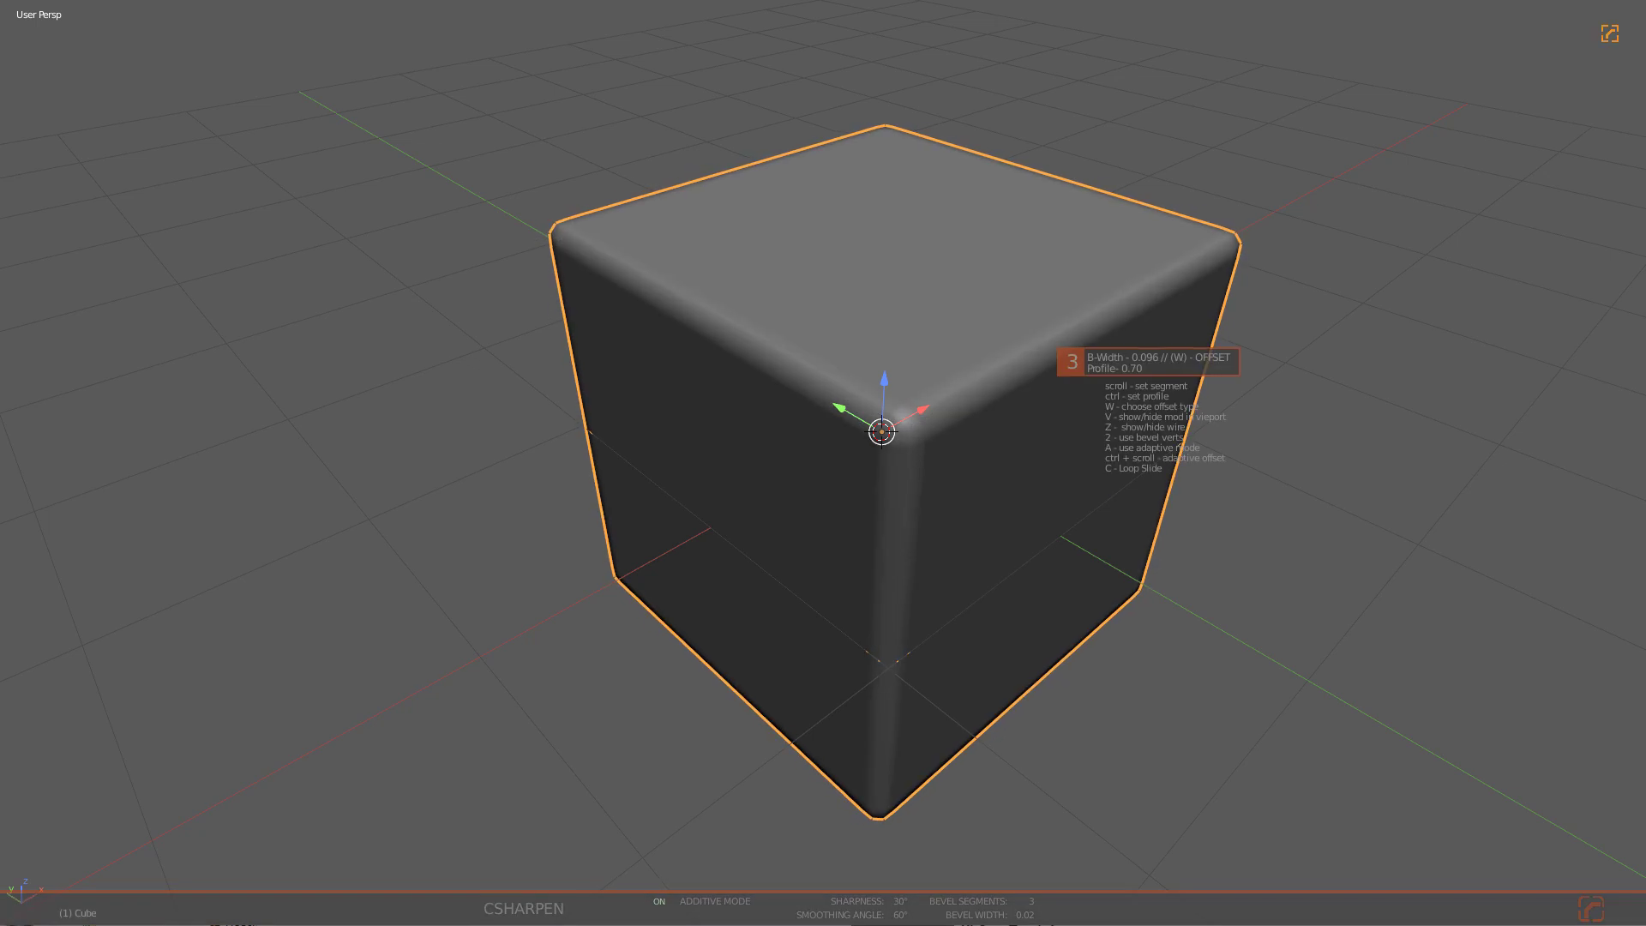
{"action": "left_click", "coordinate": [1085, 370]}
Add the ani_lens1_3 insert from Prempack_1 at Small size to the upper corner of the cube's side face.
{"action": "key", "text": "t"}
{"action": "middle_click_drag", "start_coordinate": [1084, 371], "coordinate": [1053, 306]}
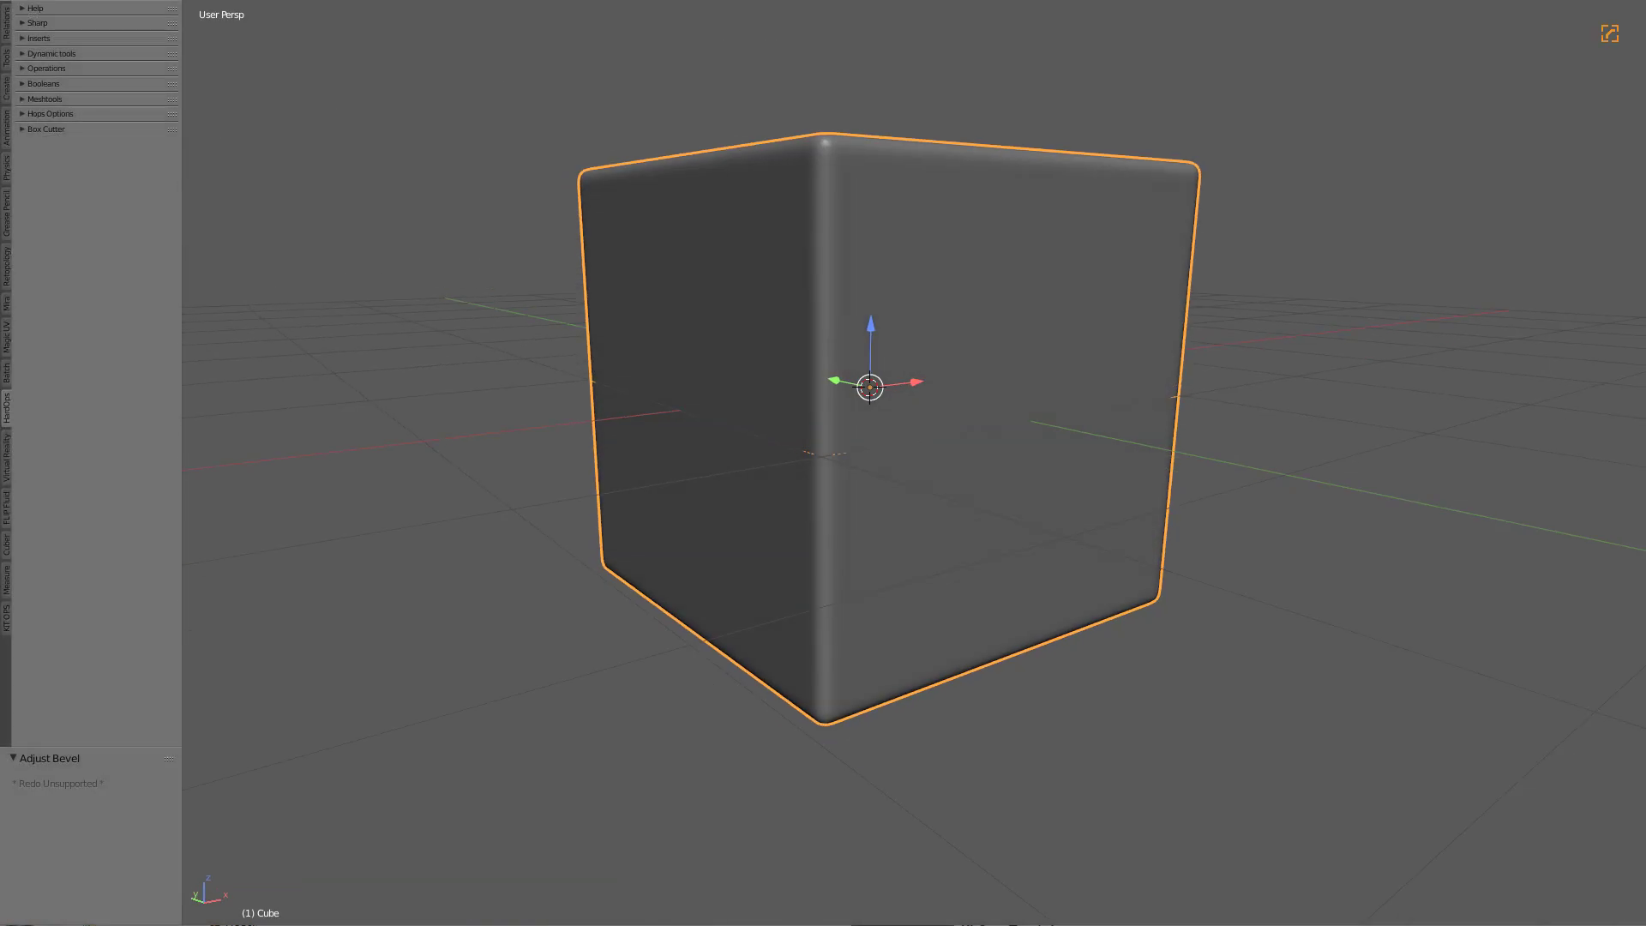
{"action": "left_click", "coordinate": [6, 618]}
{"action": "left_click", "coordinate": [153, 60]}
{"action": "left_click", "coordinate": [434, 182]}
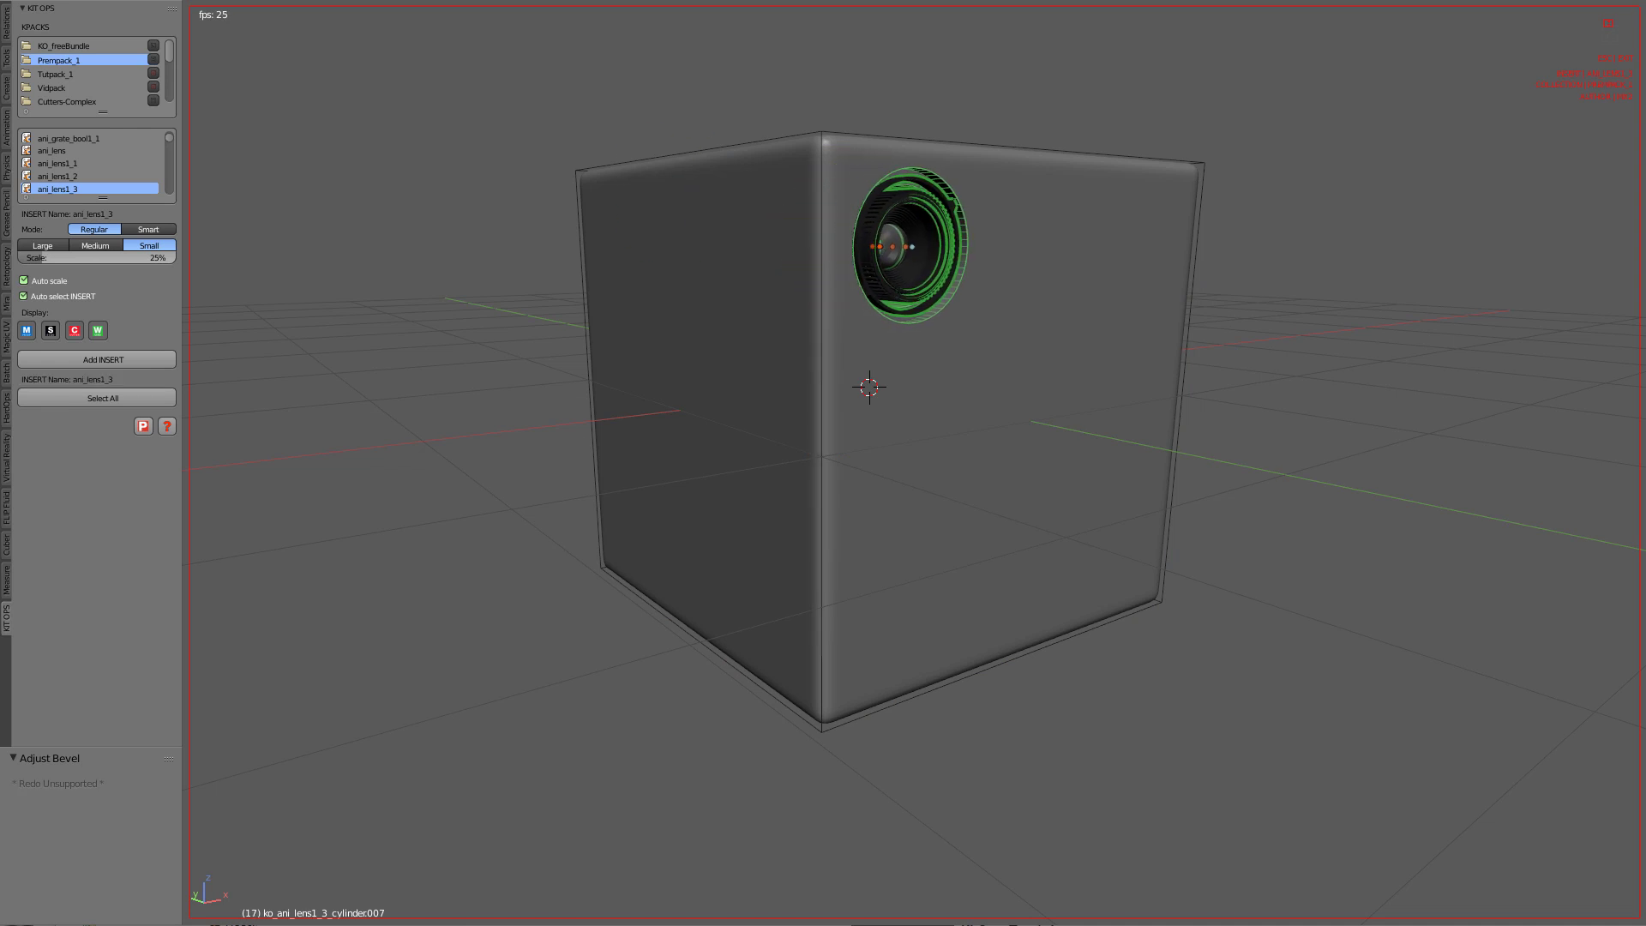
{"action": "left_click", "coordinate": [920, 251]}
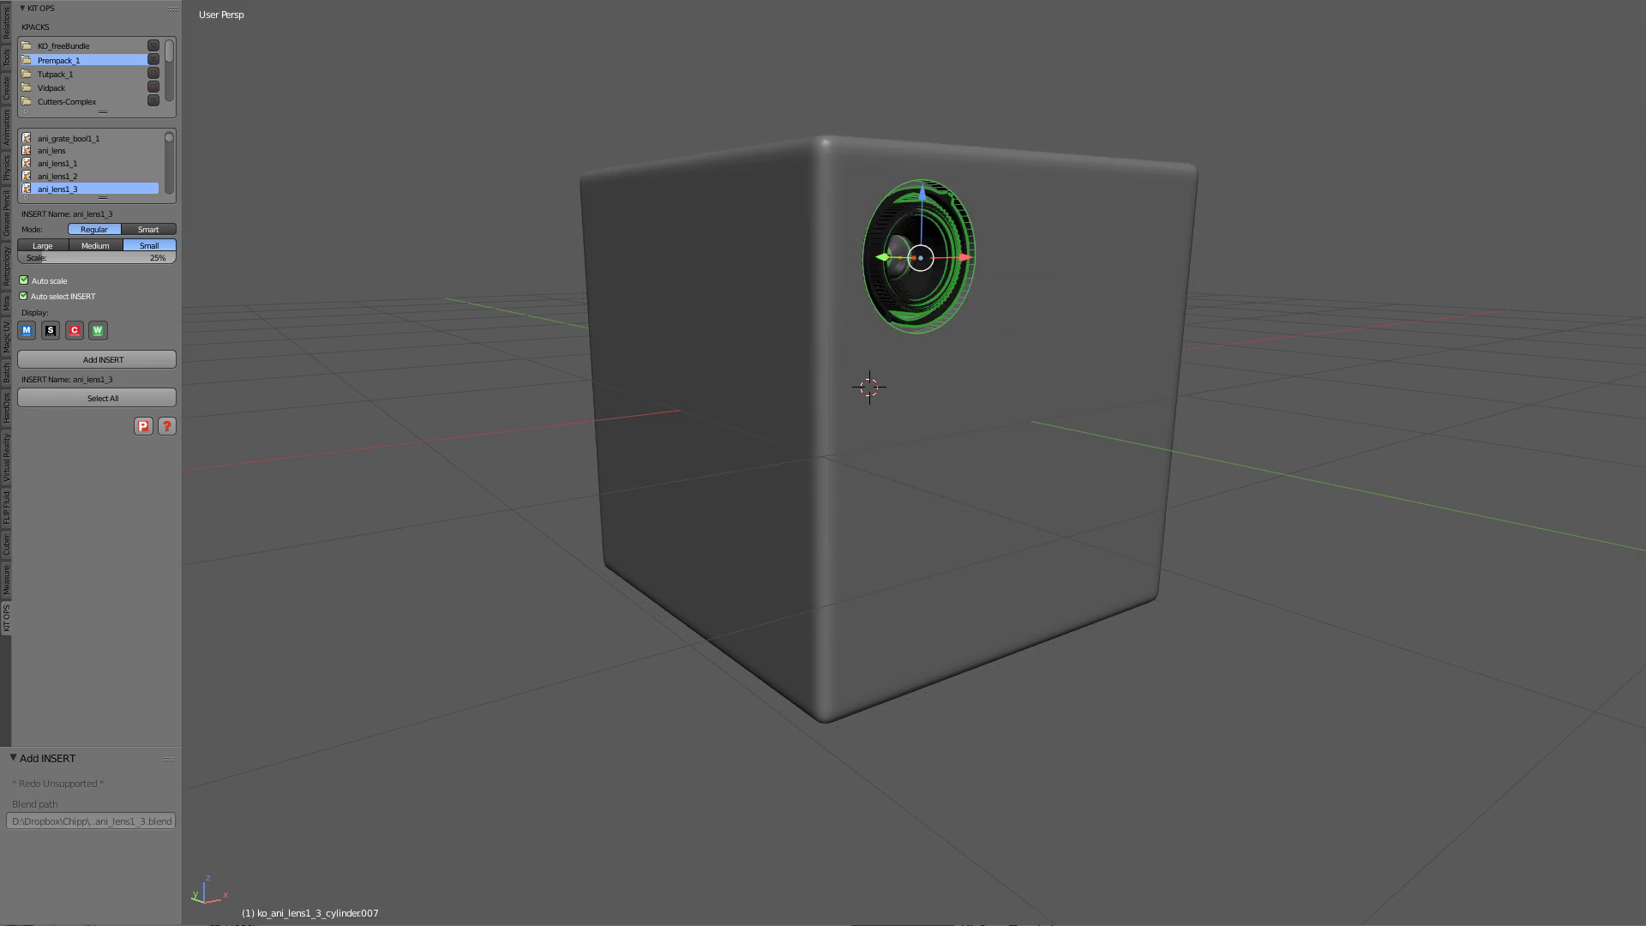
Switch KIT OPS to Smart mode and reselect the placed lens insert.
{"action": "middle_click_drag", "start_coordinate": [920, 251], "coordinate": [808, 313]}
{"action": "key", "text": "a"}
{"action": "right_click", "coordinate": [779, 353]}
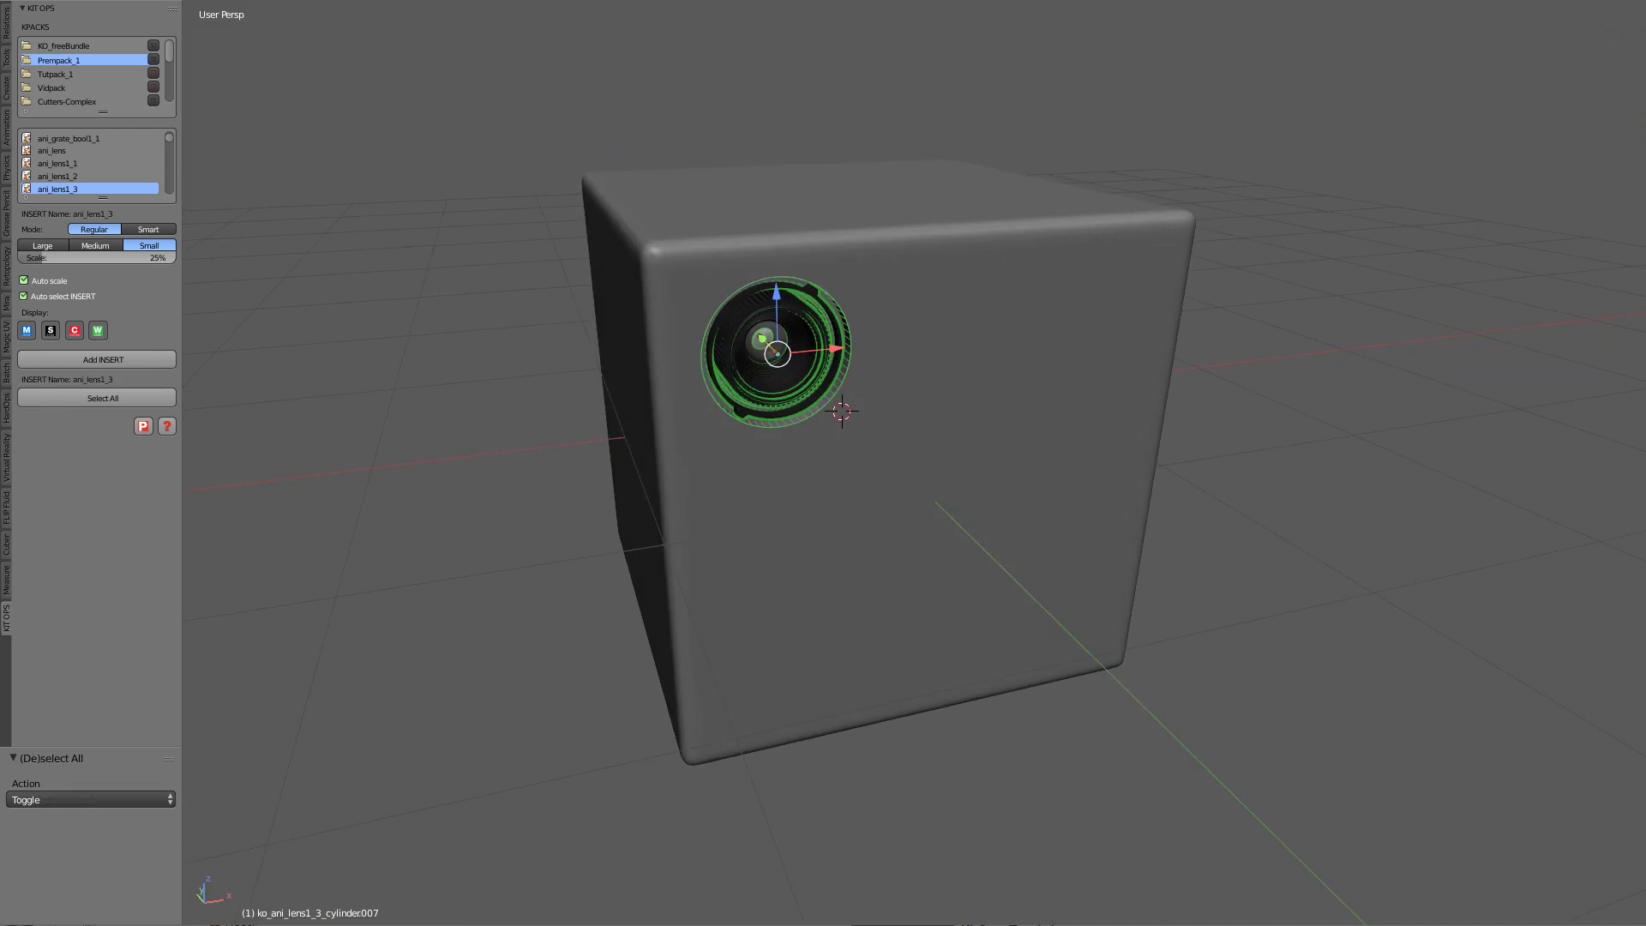
{"action": "left_click", "coordinate": [148, 229]}
{"action": "scroll", "coordinate": [772, 351], "scroll_direction": "up", "scroll_amount": 4}
{"action": "key", "text": "a"}
{"action": "right_click", "coordinate": [729, 240]}
Duplicate the lens insert with a move of 0.430 along the X axis.
{"action": "key", "text": "shift+d"}
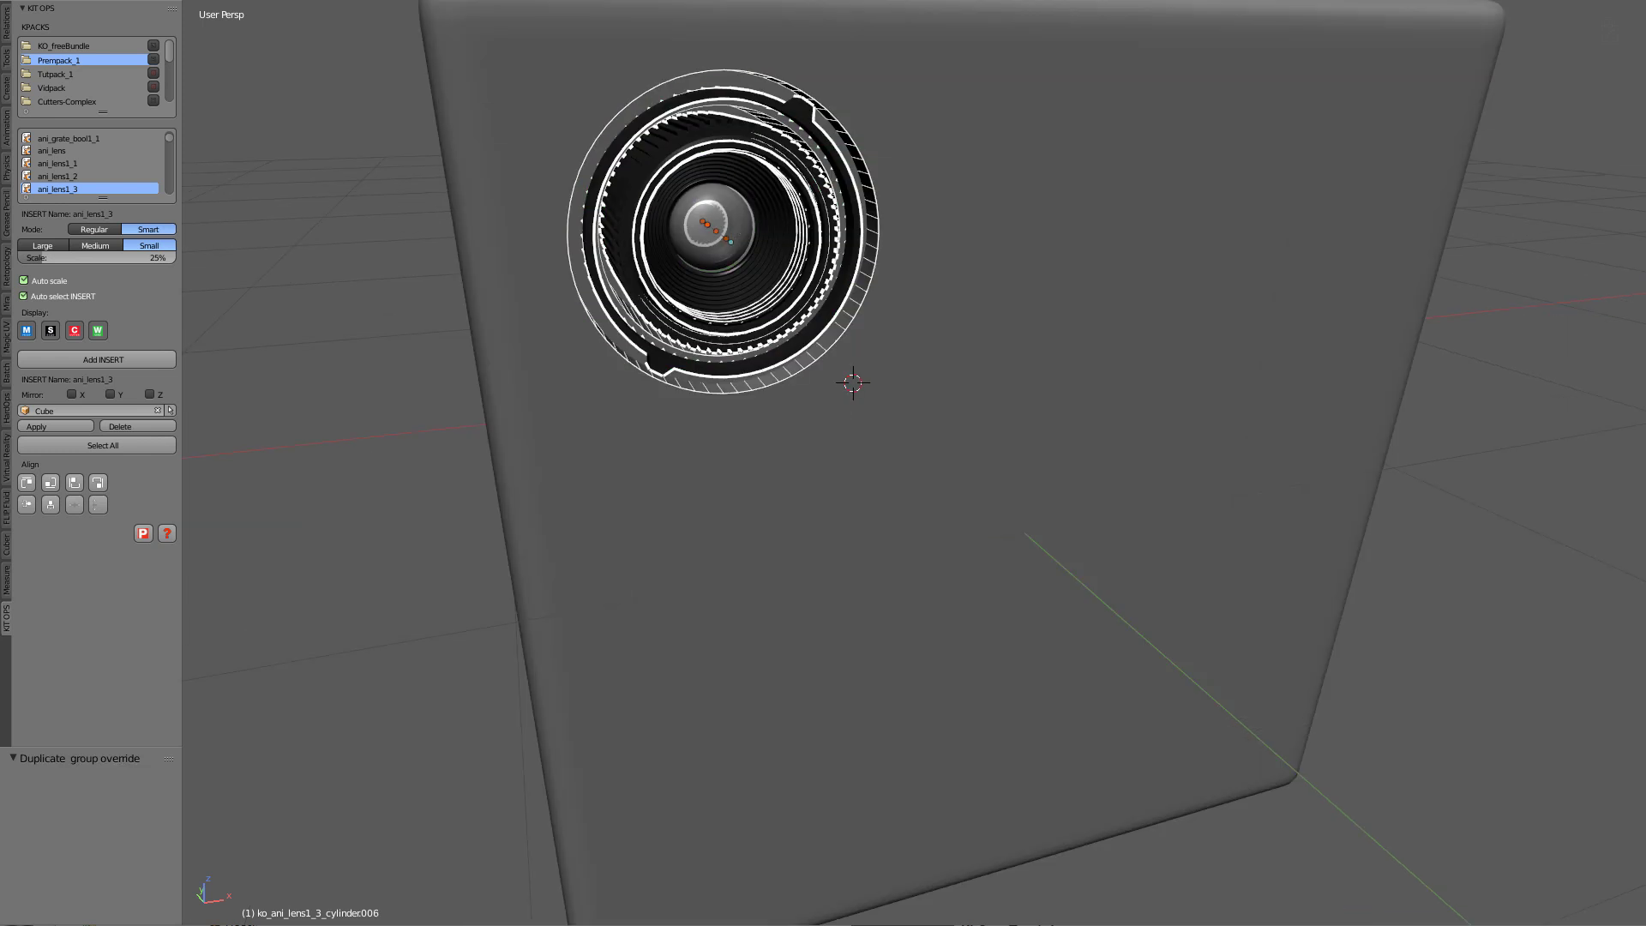
{"action": "key", "text": "shift+d"}
{"action": "key", "text": "x"}
{"action": "key", "text": "Return"}
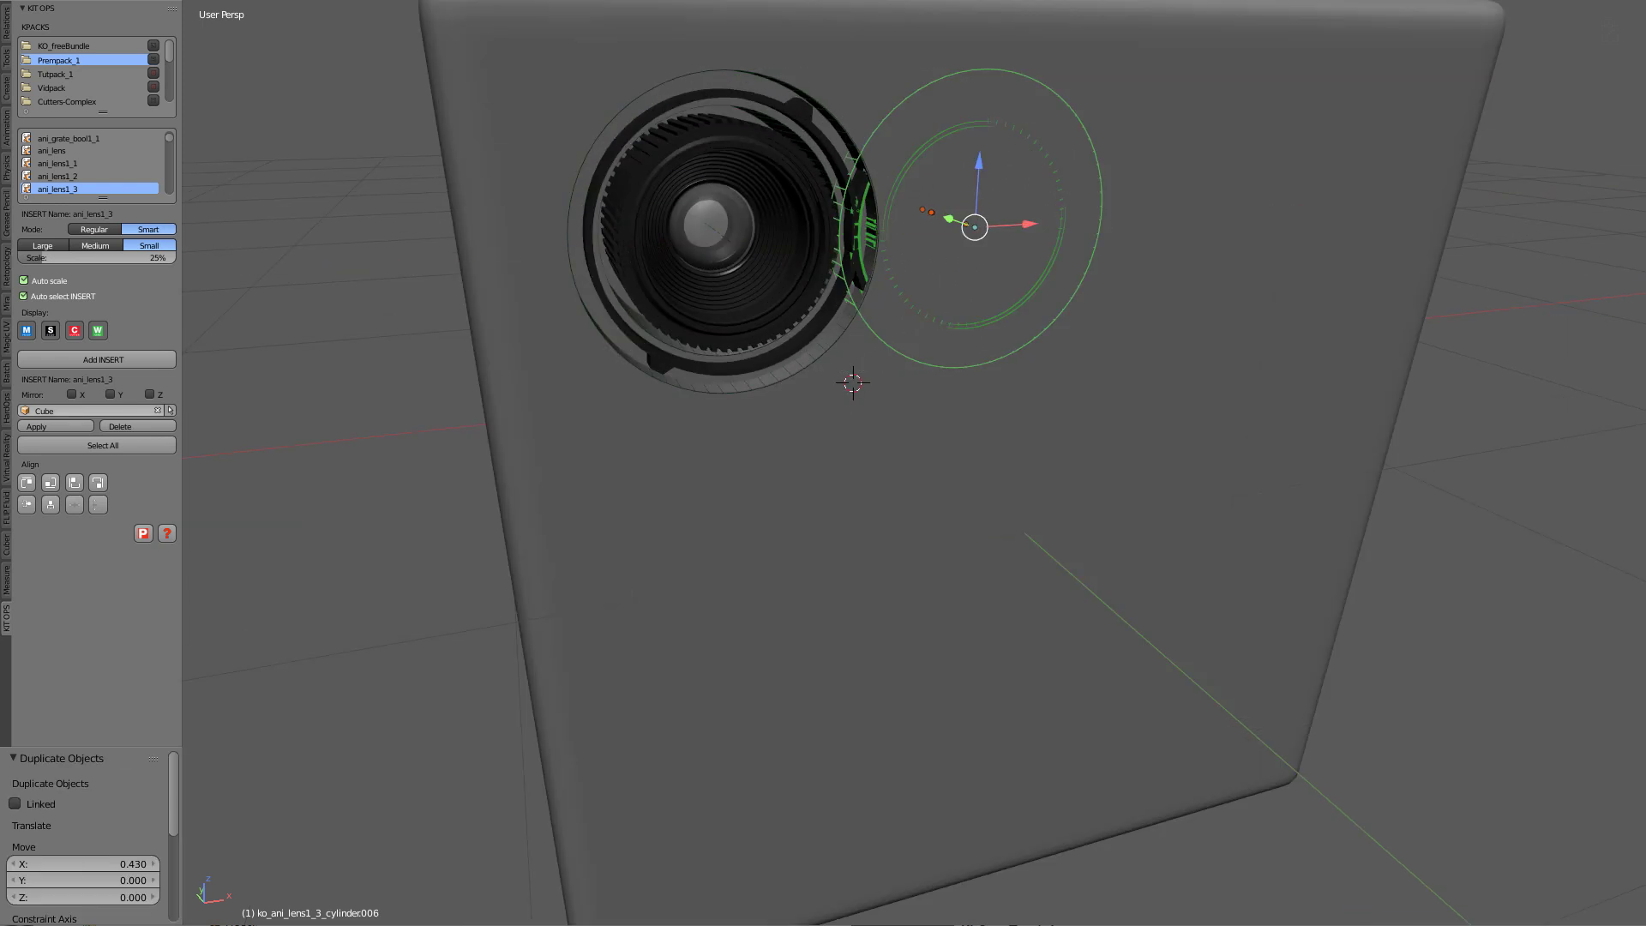
{"action": "left_click", "coordinate": [644, 472]}
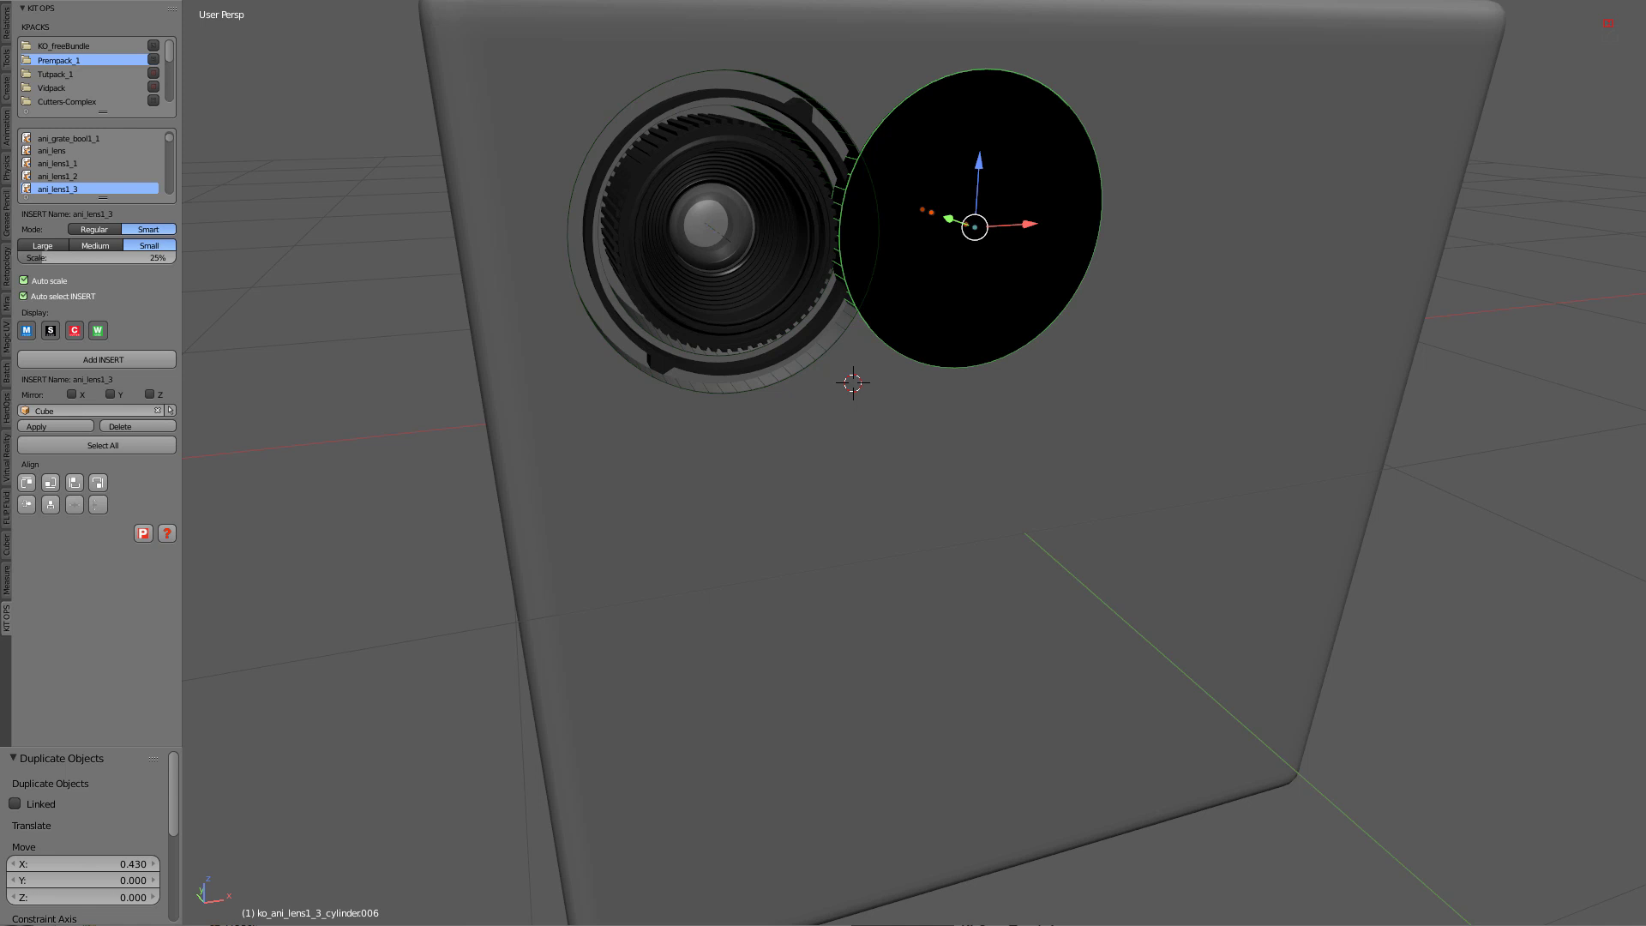
Scale the duplicated lens to 0.786 and move it up slightly along Z beside the original lens.
{"action": "middle_click_drag", "start_coordinate": [1029, 352], "coordinate": [836, 451], "text": "shift"}
{"action": "key", "text": "s"}
{"action": "left_click", "coordinate": [820, 428]}
{"action": "key", "text": "g"}
{"action": "key", "text": "z"}
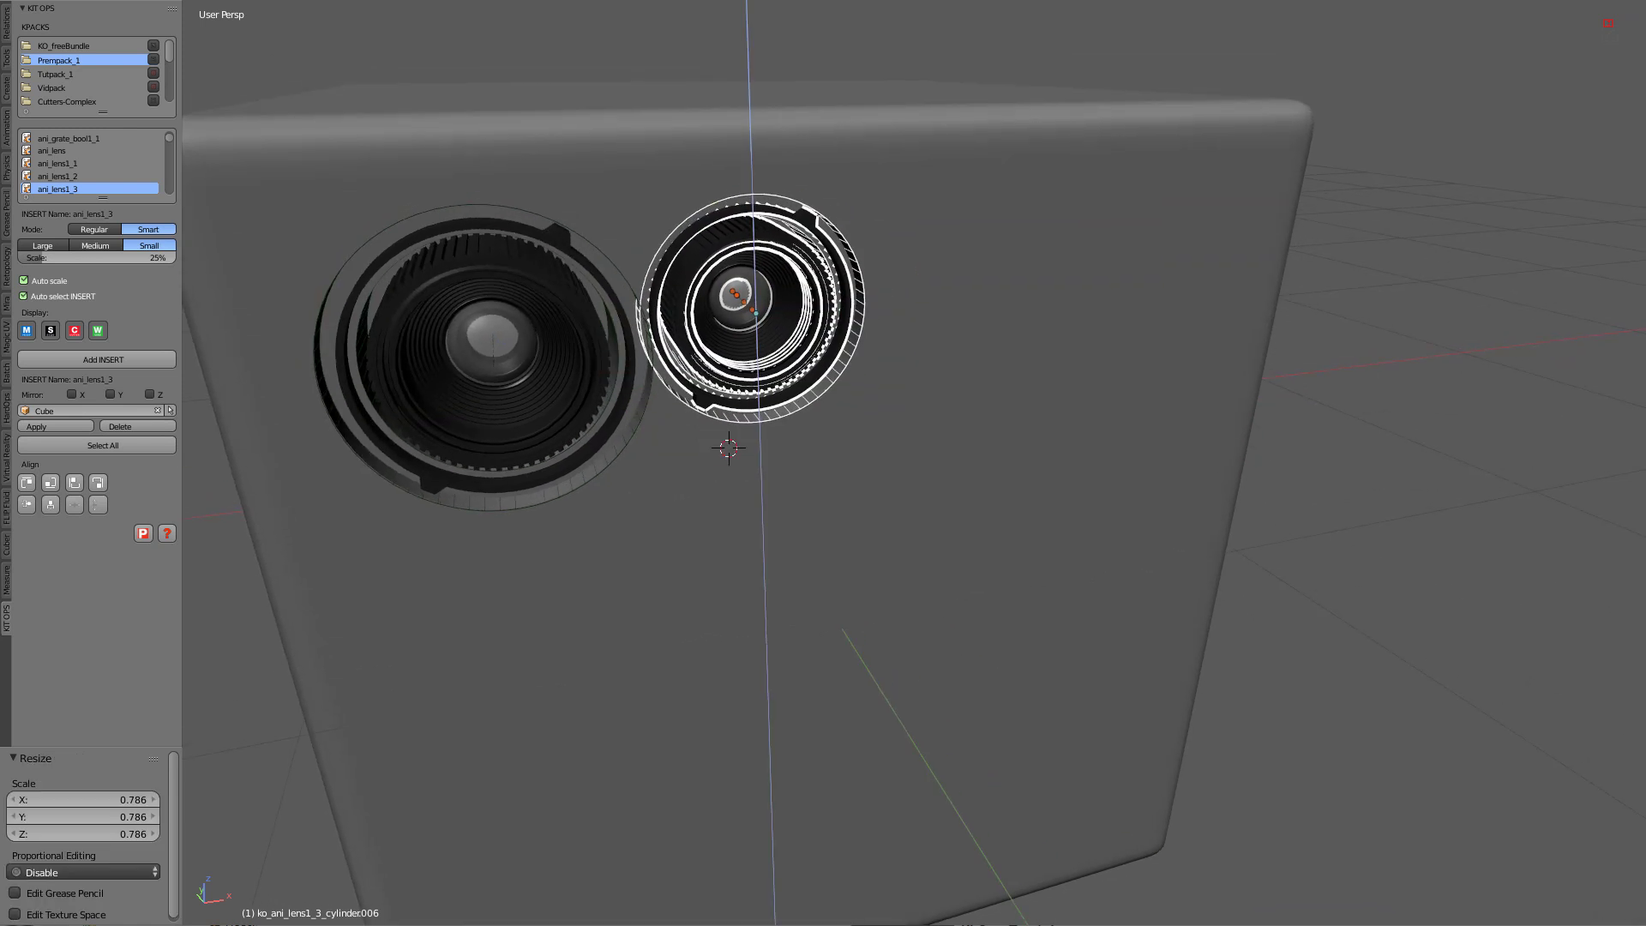
{"action": "key", "text": "Return"}
Create a smaller third lens by duplicating the second -0.378 along Z, scaling it down and shifting it -0.122 along X.
{"action": "key", "text": "shift+d"}
{"action": "key", "text": "z"}
{"action": "key", "text": "Return"}
{"action": "key", "text": "s"}
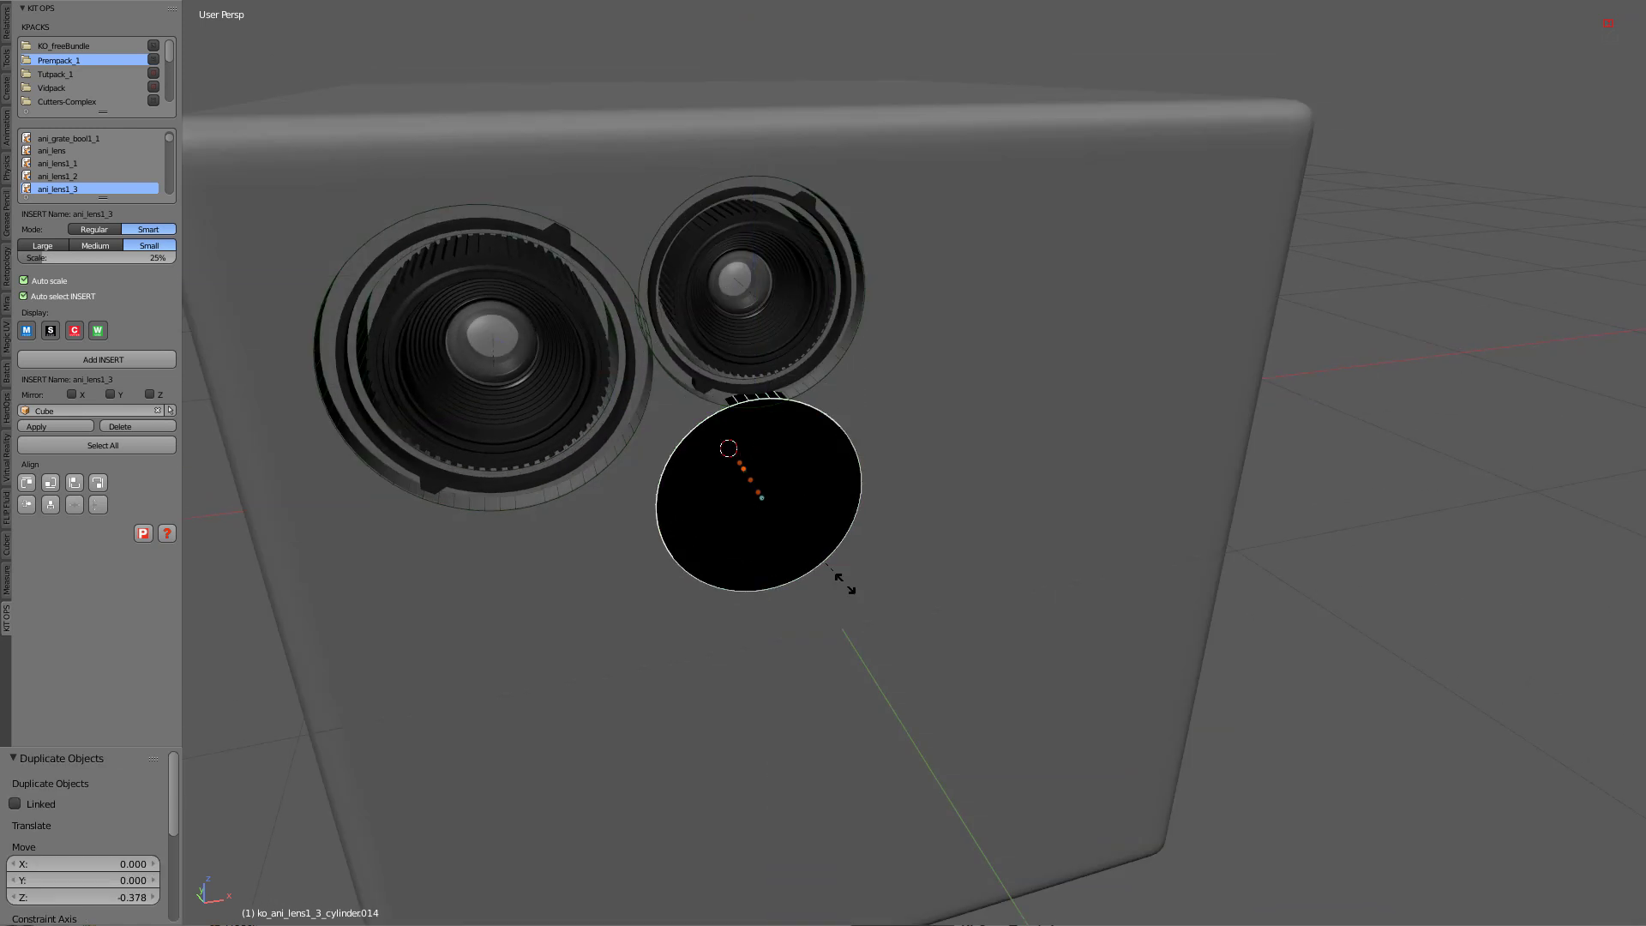
{"action": "key", "text": "Return"}
{"action": "key", "text": "g"}
{"action": "key", "text": "x"}
{"action": "key", "text": "Return"}
Duplicate the third lens -0.196 along Z and shift the copy along X beneath the largest lens.
{"action": "key", "text": "shift+d"}
{"action": "key", "text": "z"}
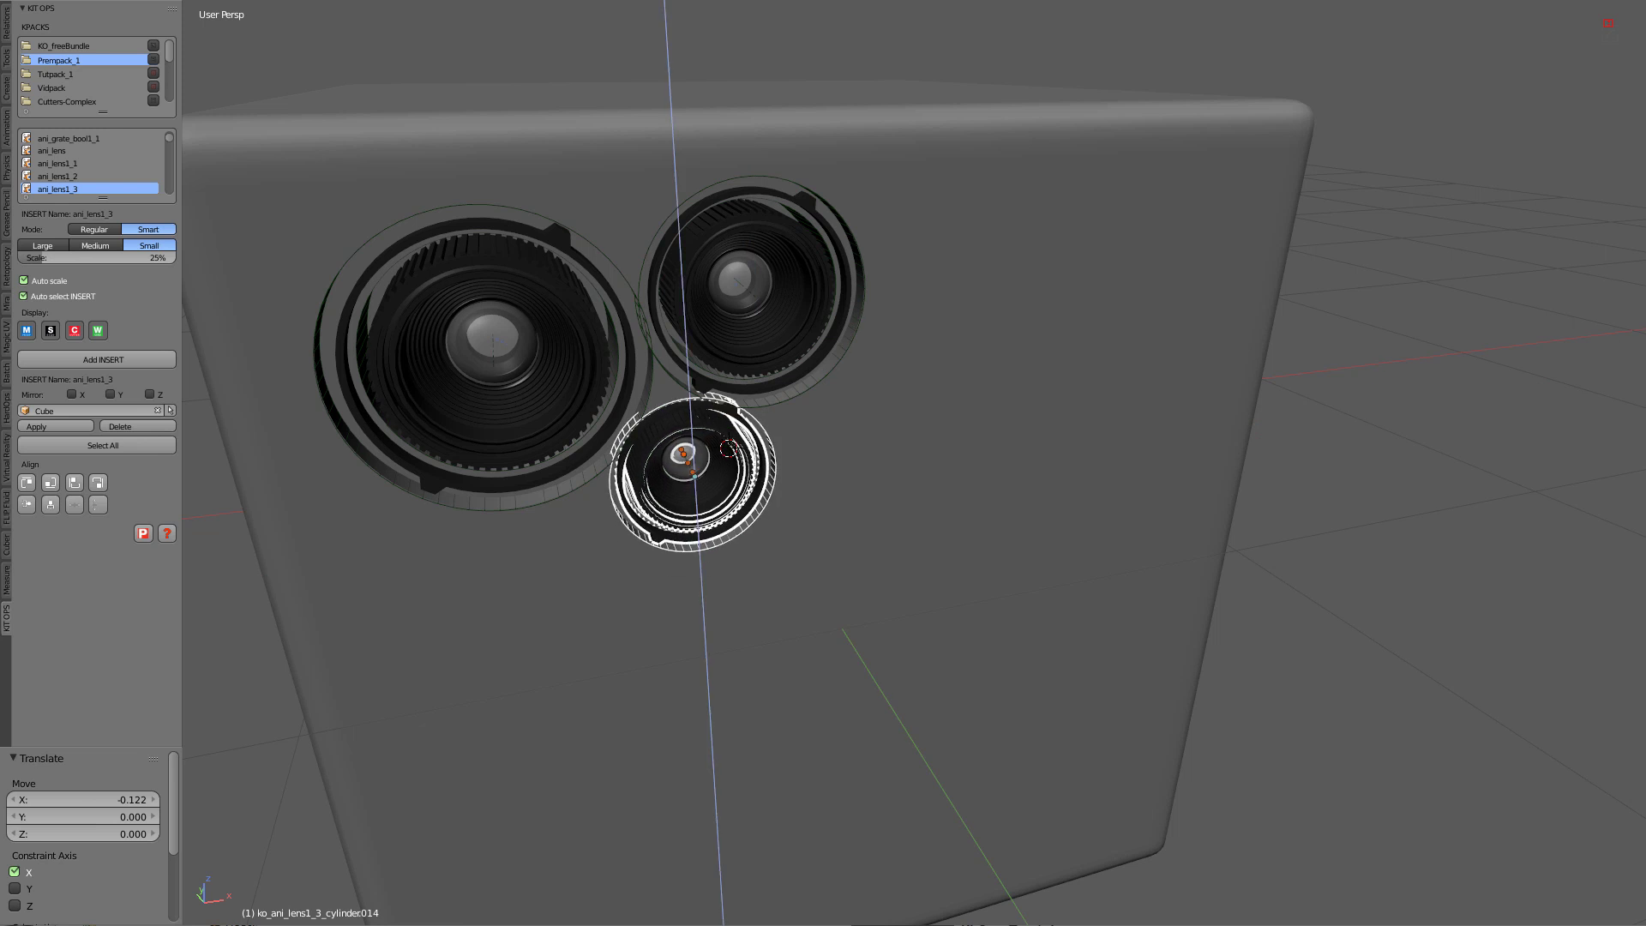
{"action": "key", "text": "Return"}
{"action": "key", "text": "shift+d"}
{"action": "key", "text": "z"}
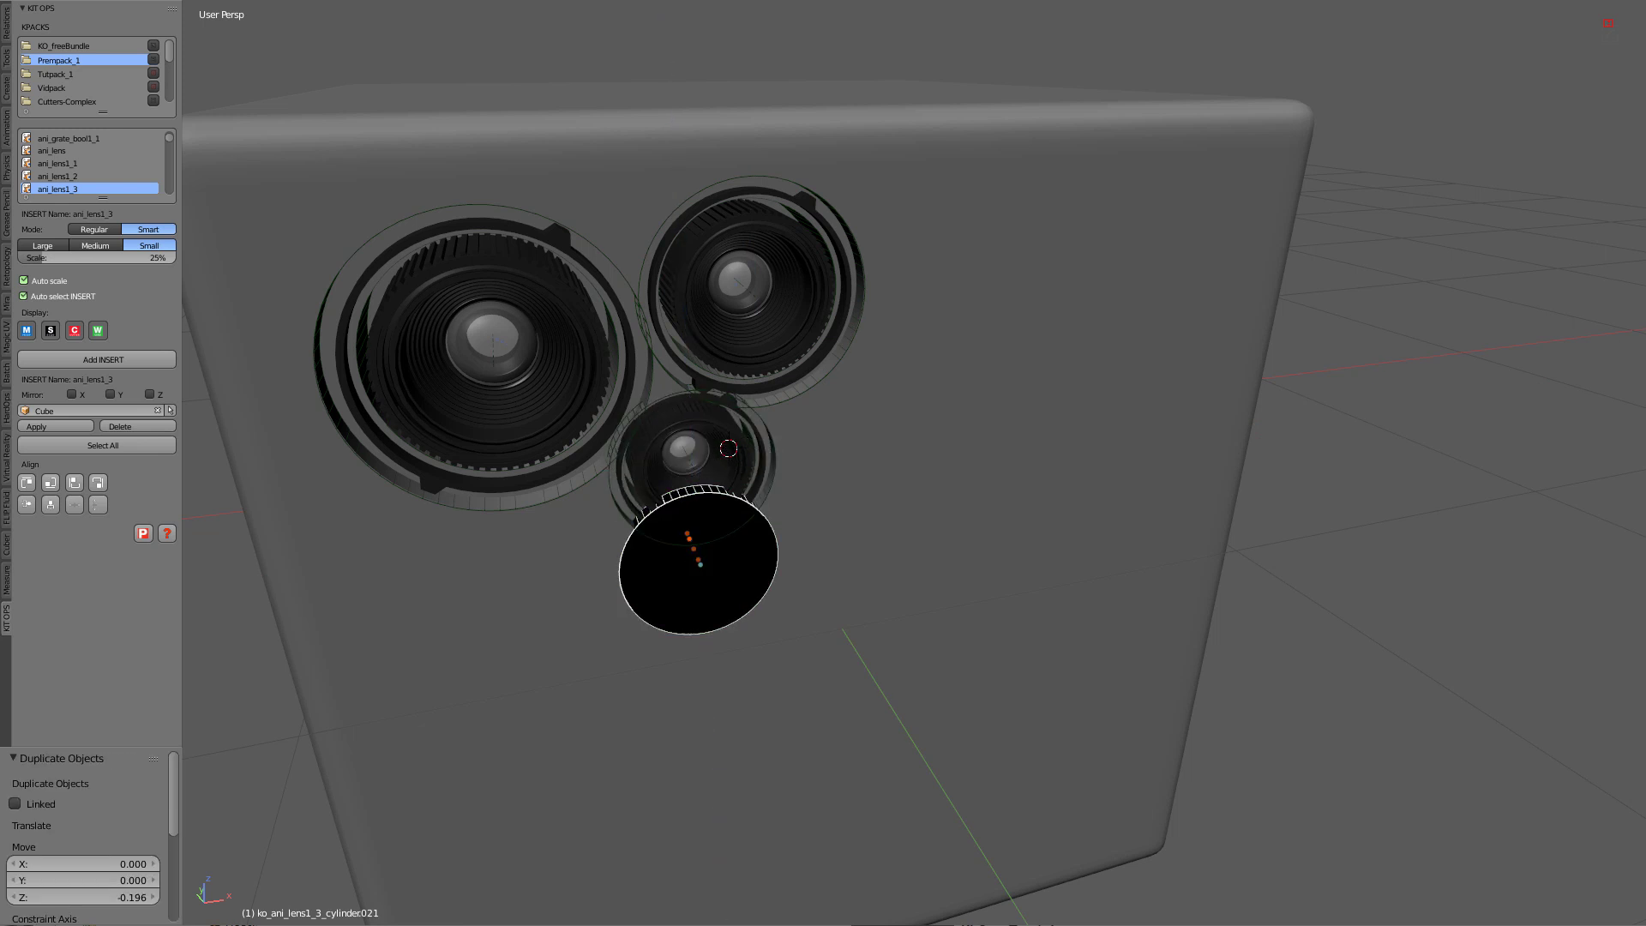
{"action": "key", "text": "x"}
{"action": "left_click", "coordinate": [701, 594]}
Scale the fourth lens down slightly and raise it 0.079 along Z toward the largest lens.
{"action": "key", "text": "s"}
{"action": "left_click", "coordinate": [681, 595]}
{"action": "key", "text": "g"}
{"action": "key", "text": "z"}
{"action": "left_click", "coordinate": [677, 558]}
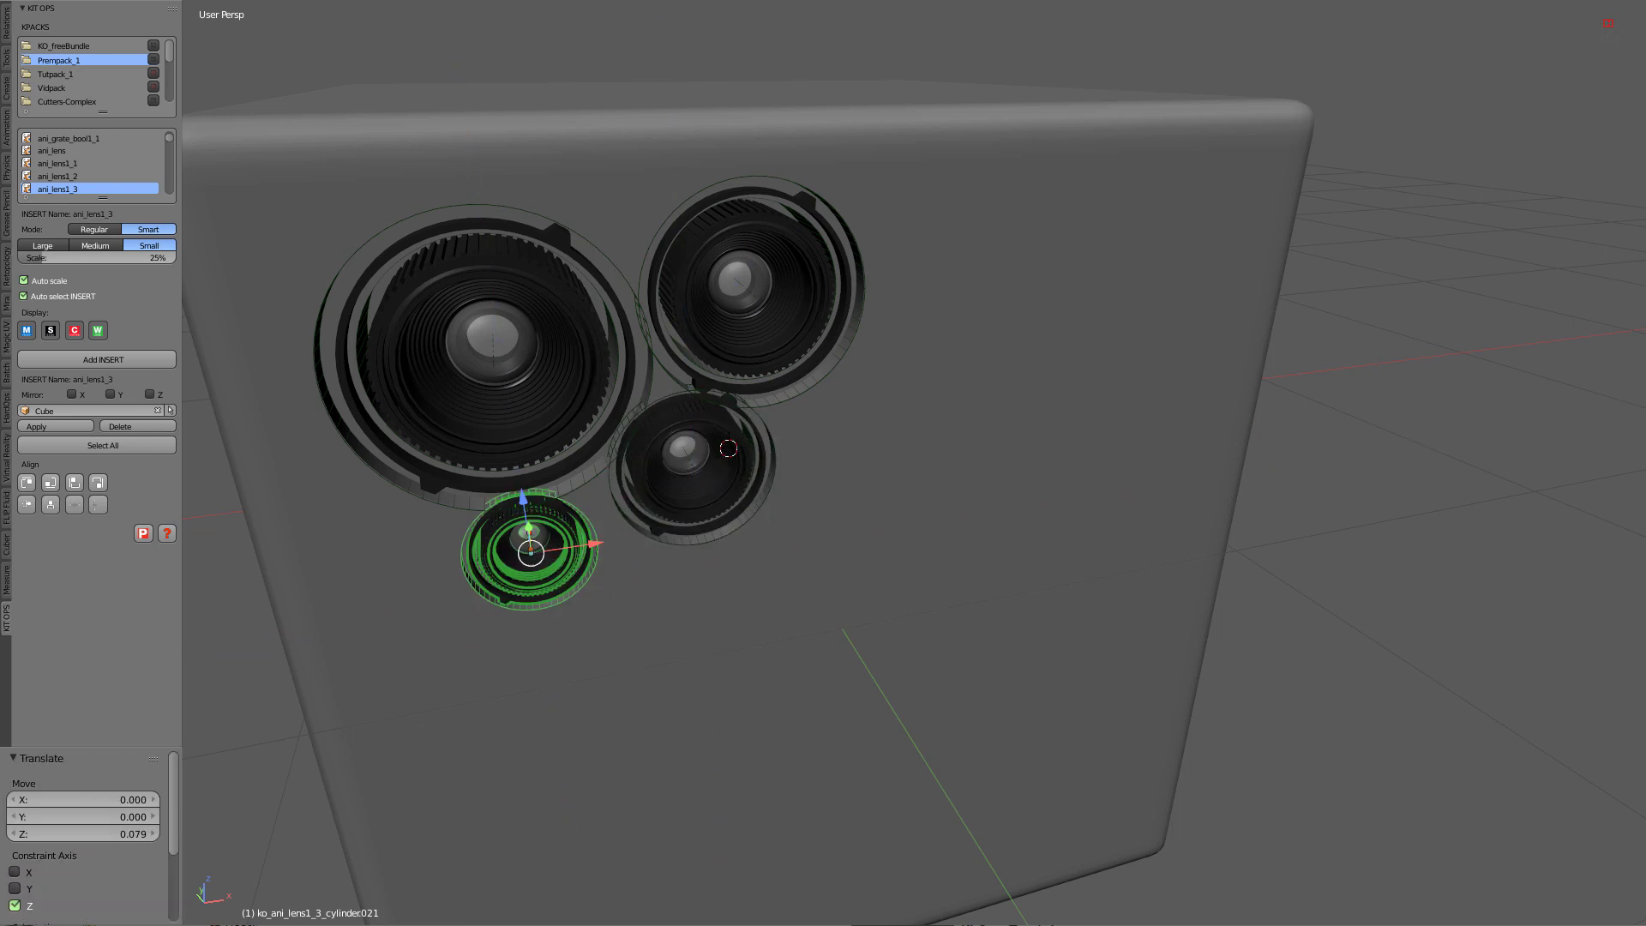
Duplicate the fourth lens along X toward the cube's nearest vertical edge and scale the copy to 0.772.
{"action": "key", "text": "shift+d"}
{"action": "key", "text": "x"}
{"action": "left_click", "coordinate": [556, 573]}
{"action": "key", "text": "s"}
{"action": "left_click", "coordinate": [523, 573]}
Move the smallest lens up along Z and outward along X so it nests against the largest lens.
{"action": "key", "text": "g"}
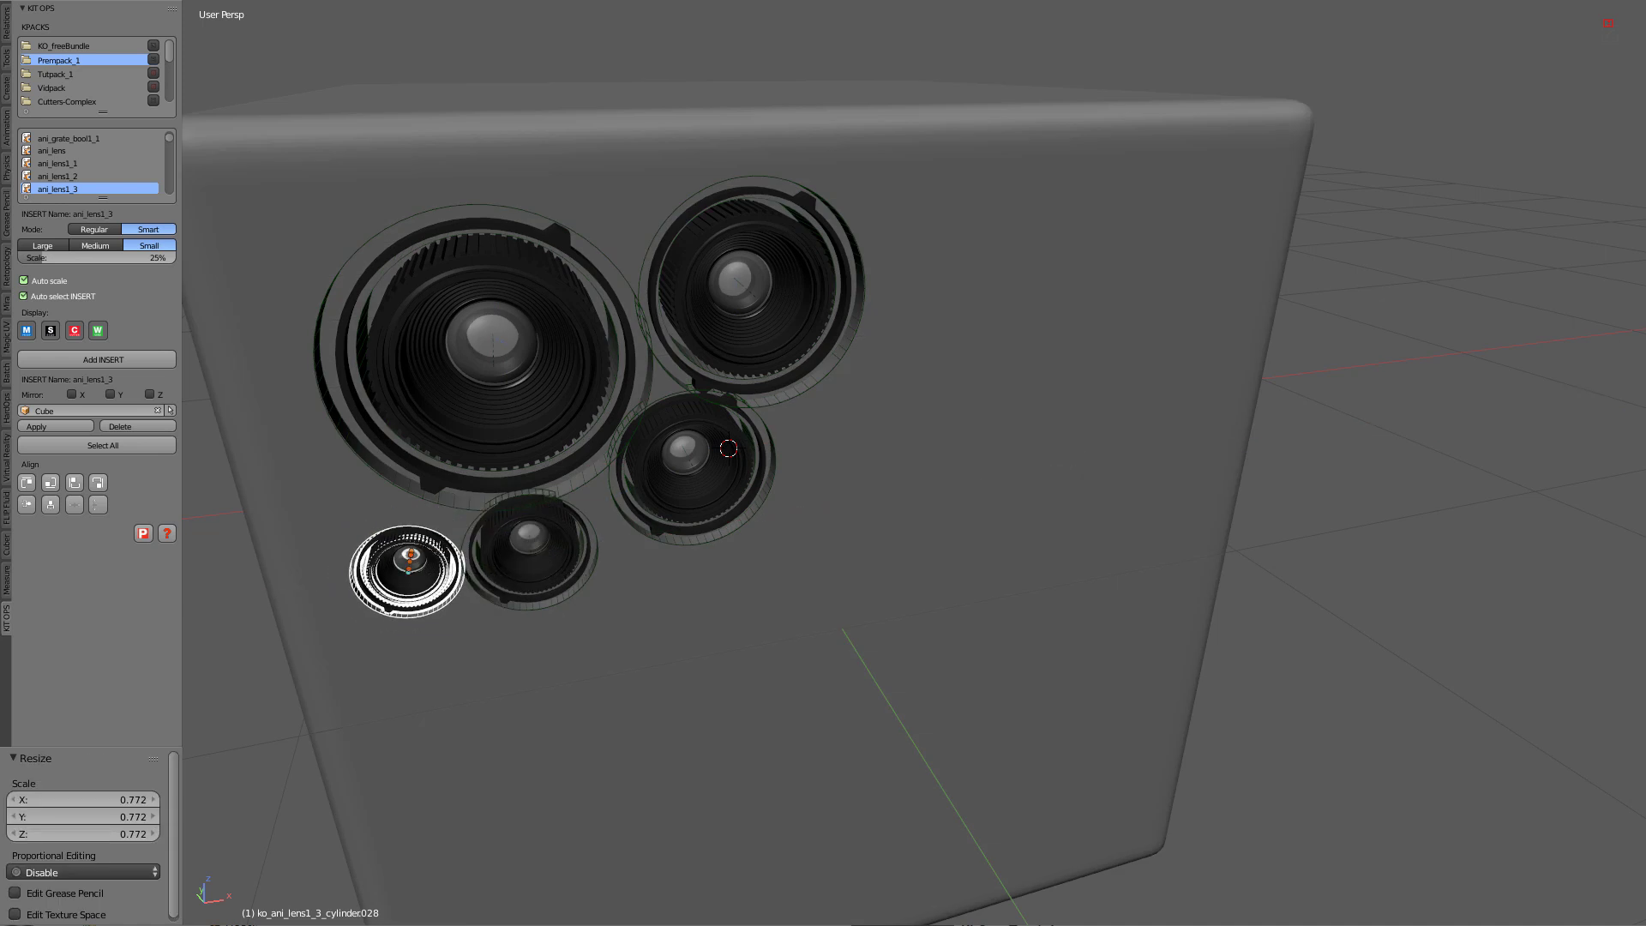
{"action": "key", "text": "z"}
{"action": "left_click", "coordinate": [520, 512]}
{"action": "key", "text": "g"}
{"action": "key", "text": "x"}
{"action": "left_click", "coordinate": [494, 512]}
Deselect everything and play the animation in the Minimal viewport style, examining the extending lenses from below.
{"action": "key", "text": "a"}
{"action": "middle_click_drag", "start_coordinate": [495, 512], "coordinate": [545, 657]}
{"action": "key", "text": "alt+a"}
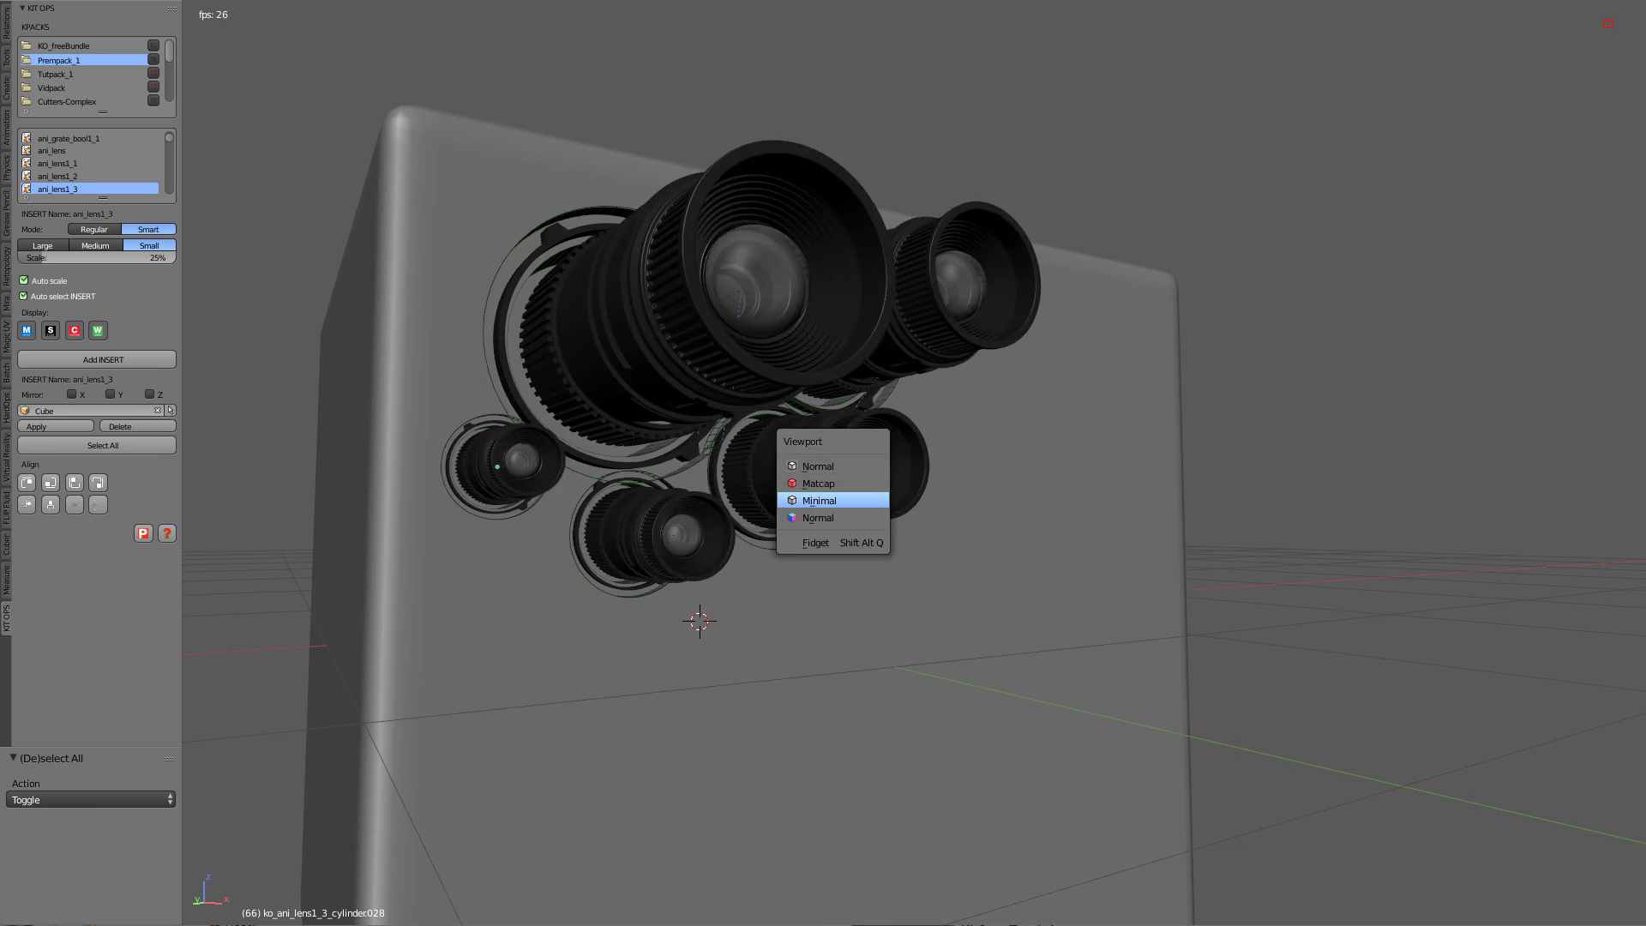
{"action": "left_click", "coordinate": [823, 501]}
{"action": "middle_click_drag", "start_coordinate": [823, 501], "coordinate": [892, 685]}
{"action": "scroll", "coordinate": [892, 686], "scroll_direction": "up", "scroll_amount": 2}
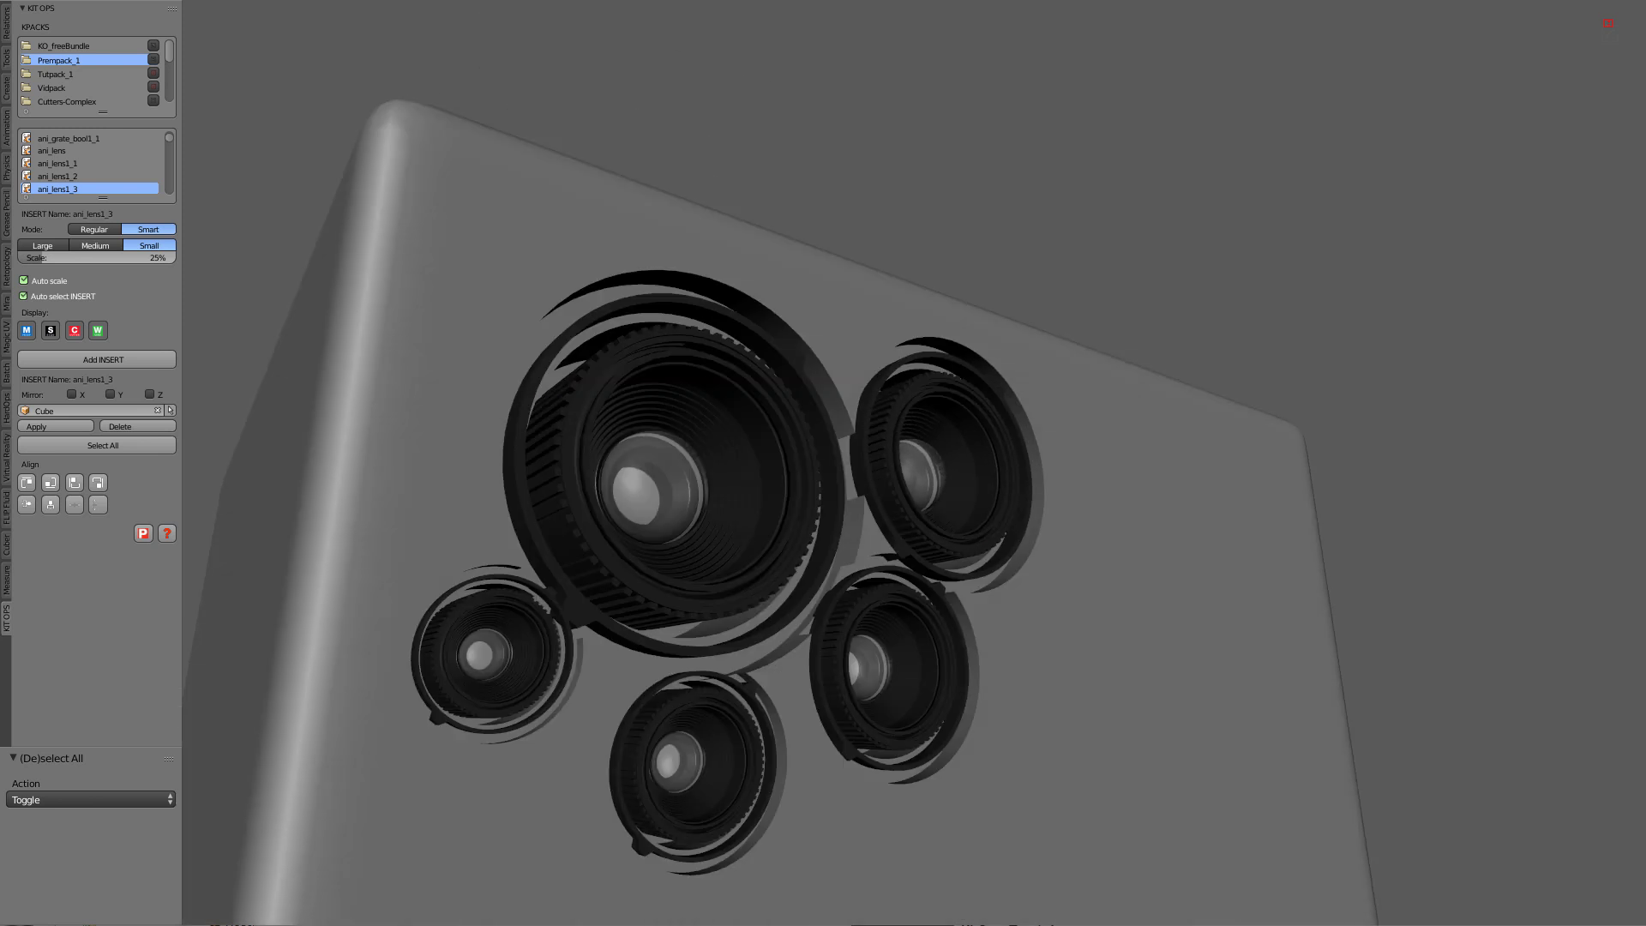
{"action": "middle_click_drag", "start_coordinate": [857, 549], "coordinate": [827, 489]}
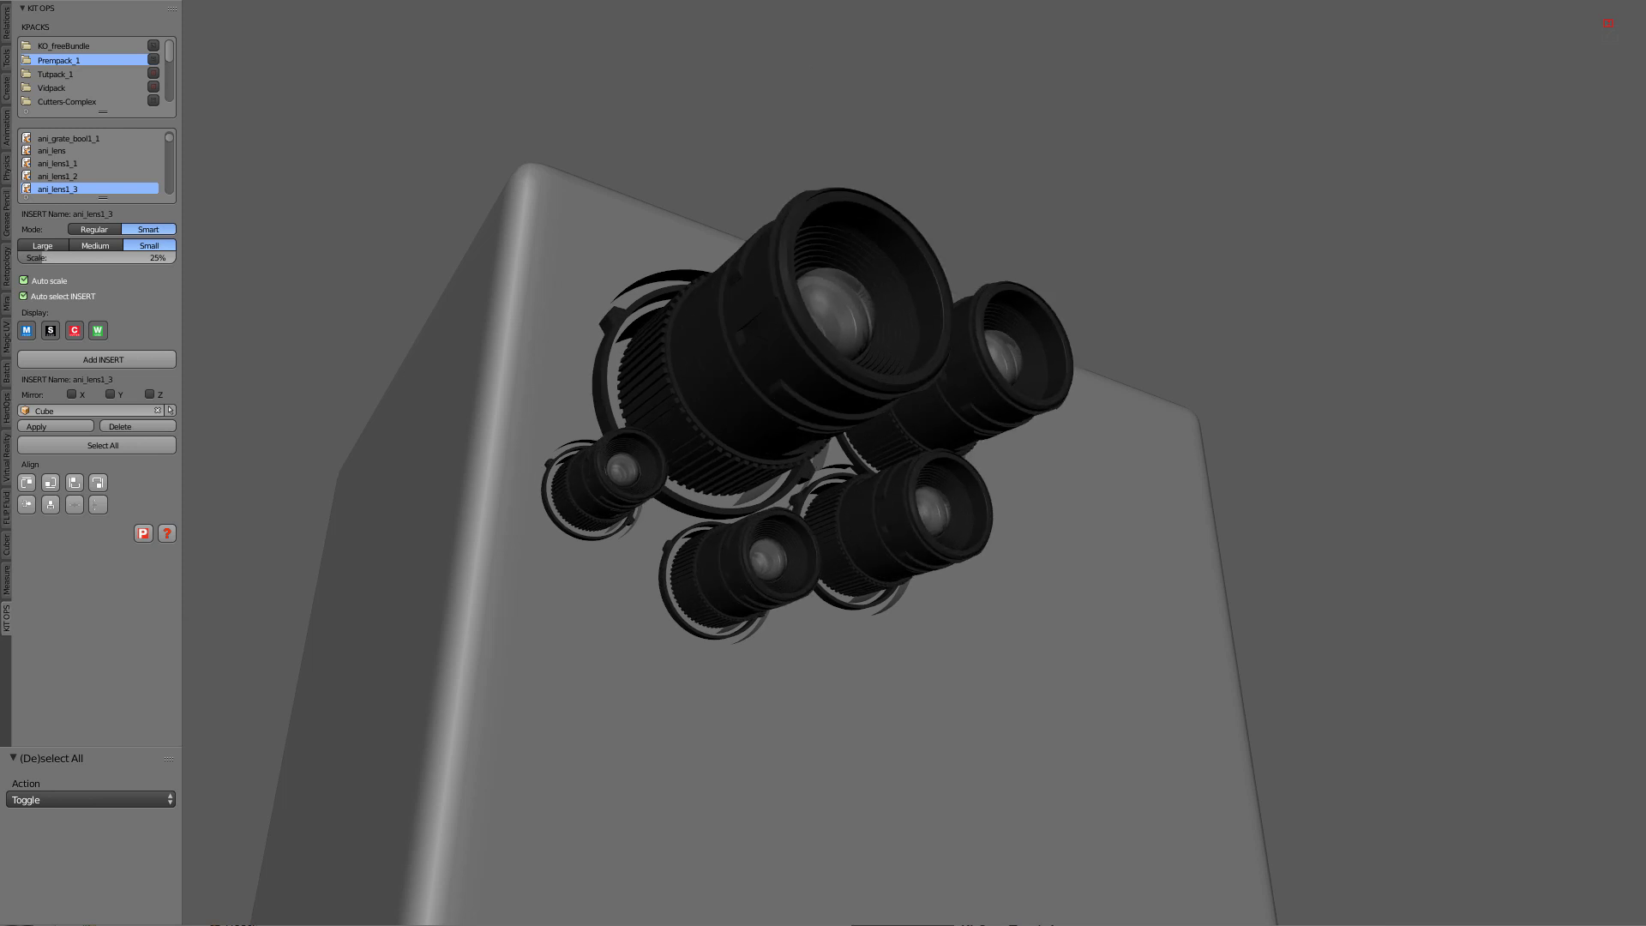